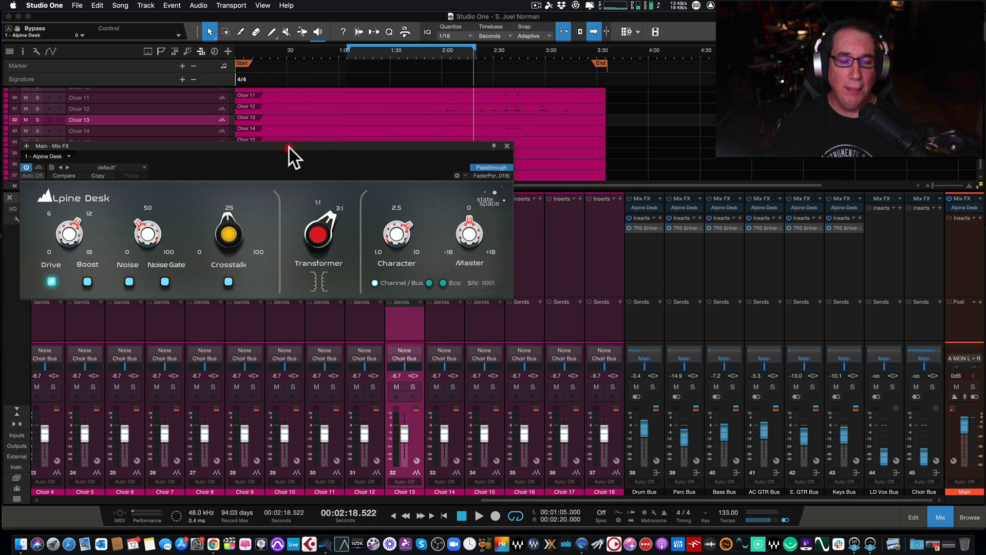
left_click_drag(288, 147, 291, 143)
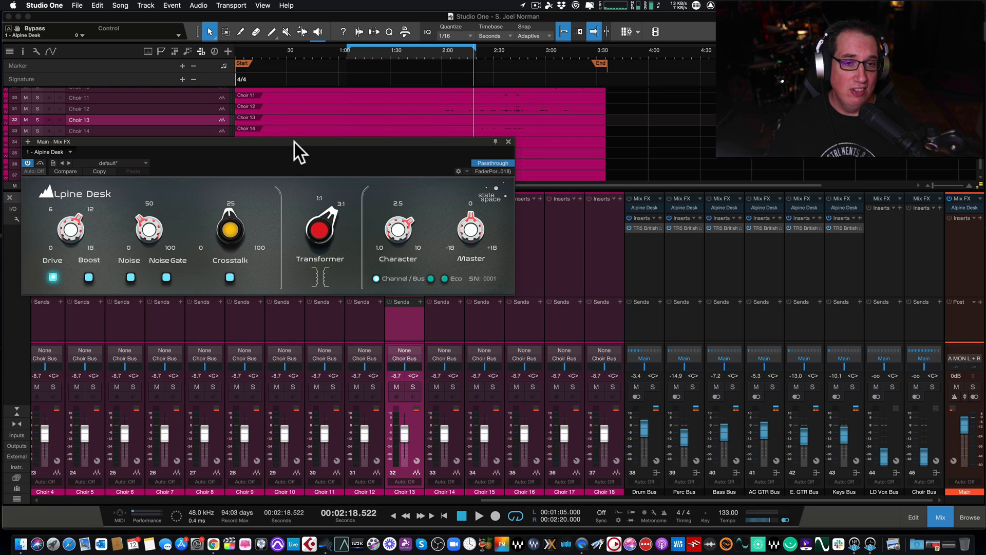
left_click_drag(294, 139, 291, 138)
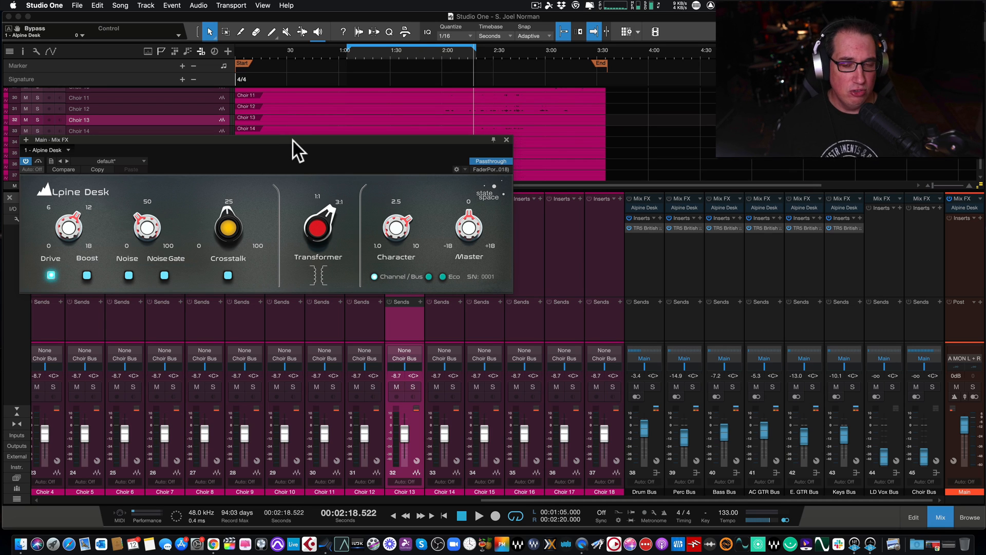
left_click_drag(292, 140, 299, 138)
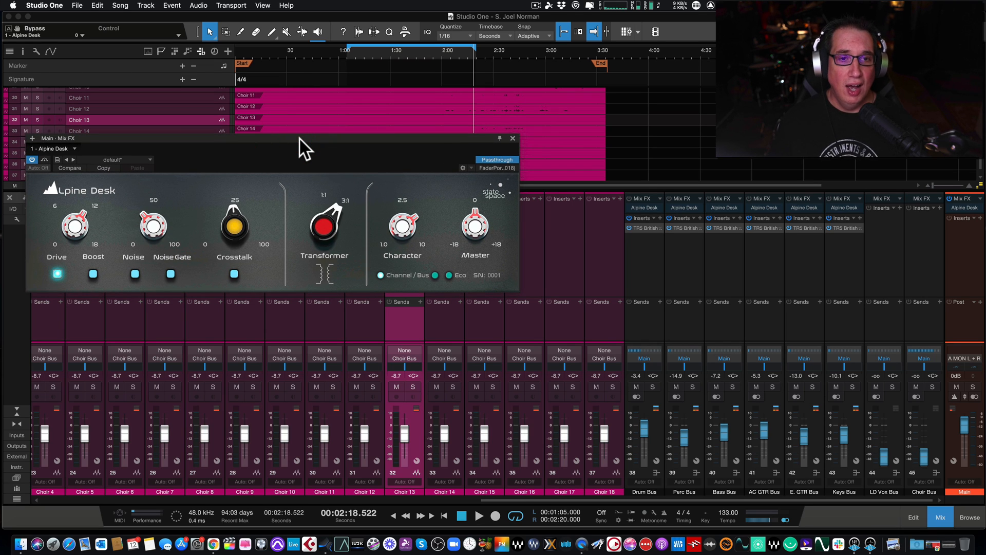
left_click_drag(296, 137, 295, 137)
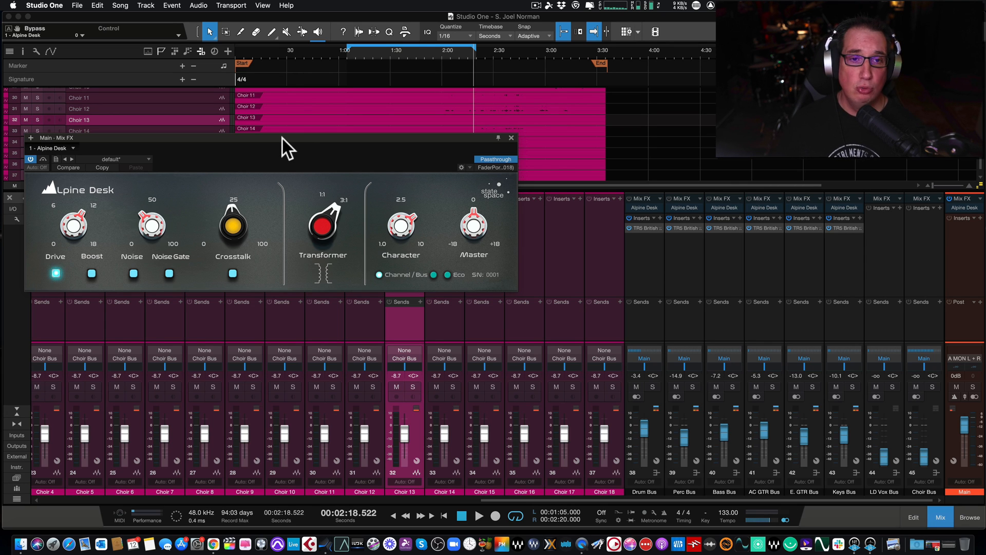
left_click_drag(281, 138, 299, 140)
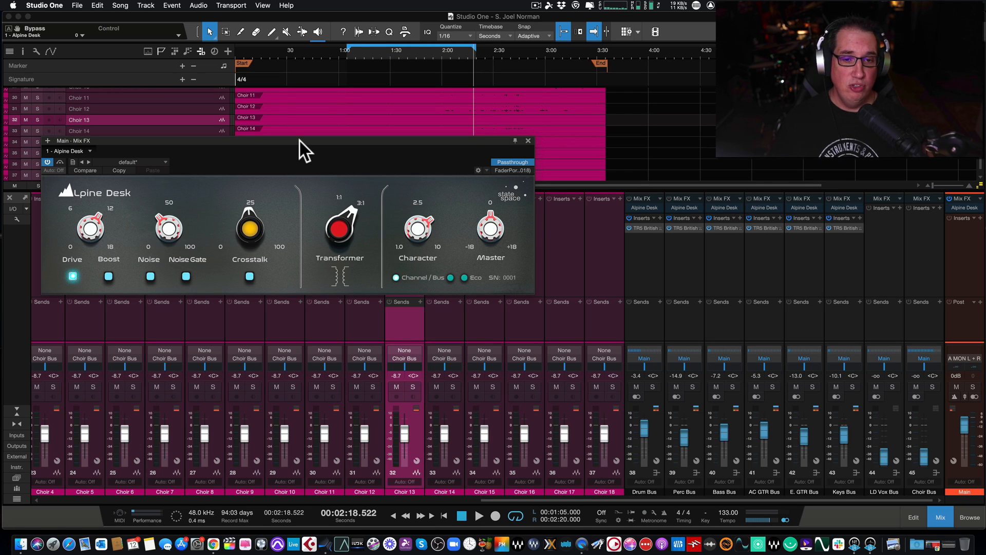
left_click_drag(293, 141, 294, 140)
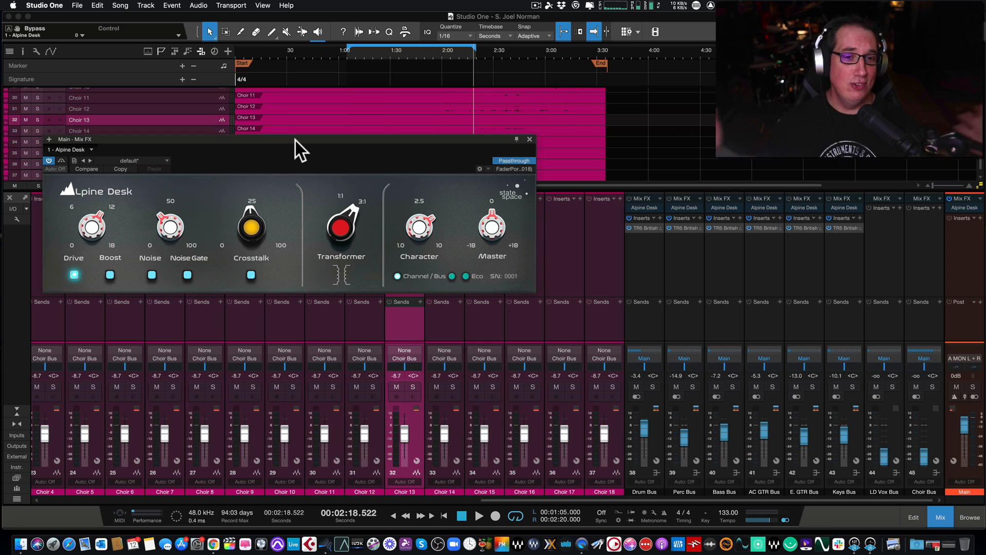
left_click_drag(294, 142, 295, 141)
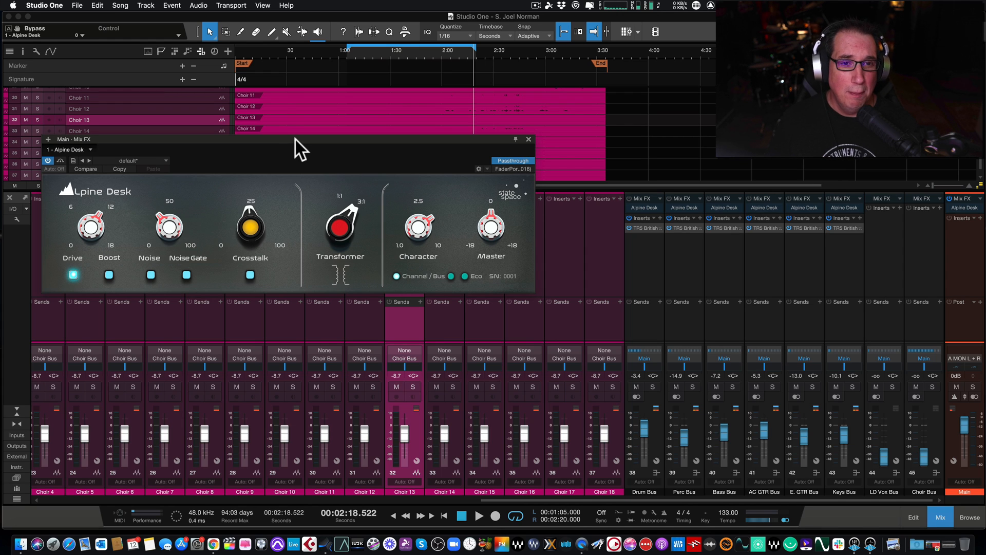
left_click_drag(296, 137, 298, 138)
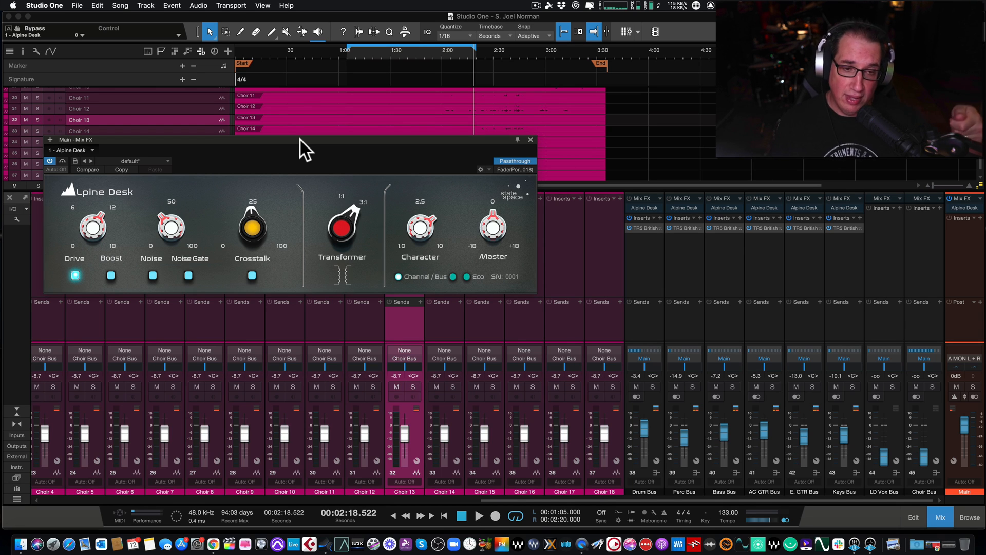
left_click_drag(297, 140, 304, 137)
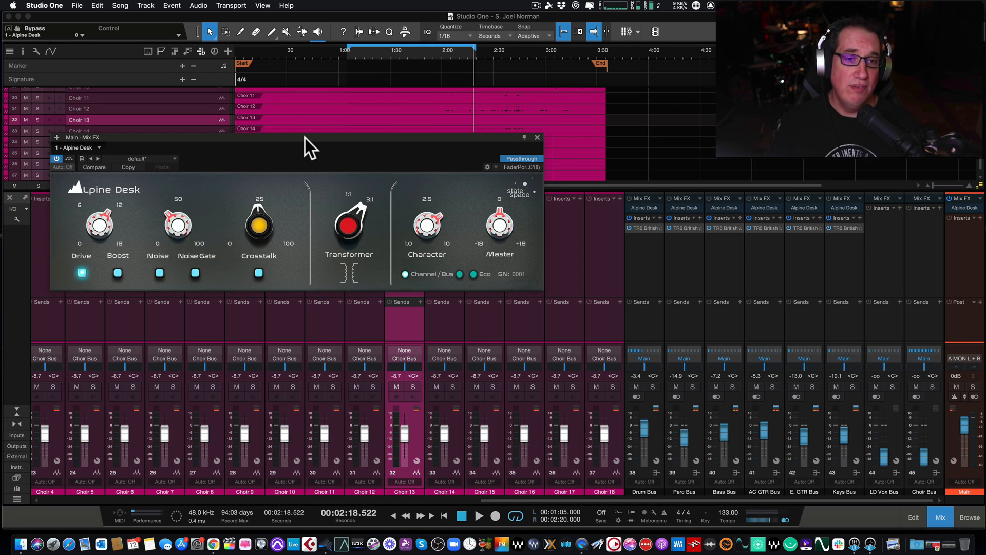
left_click_drag(303, 136, 305, 138)
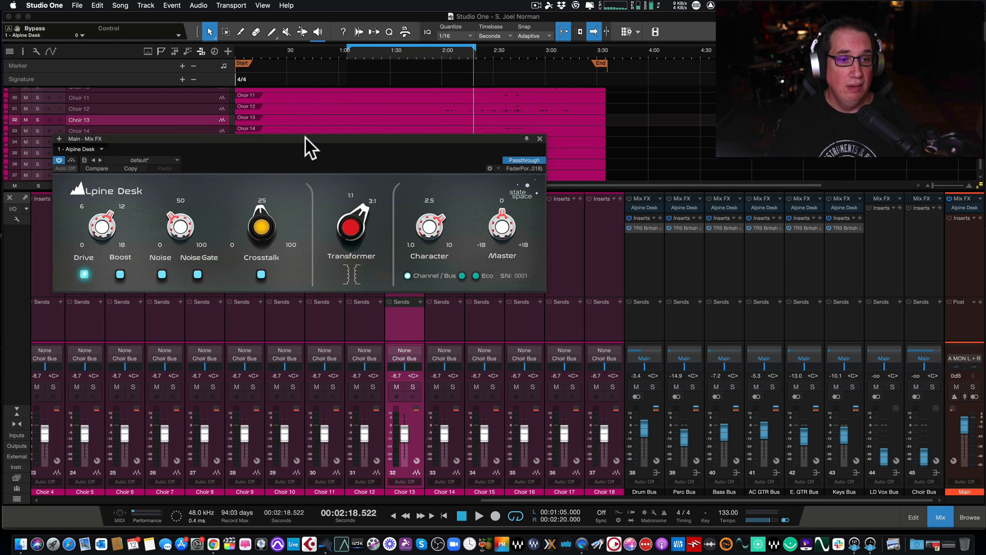
left_click_drag(305, 137, 302, 137)
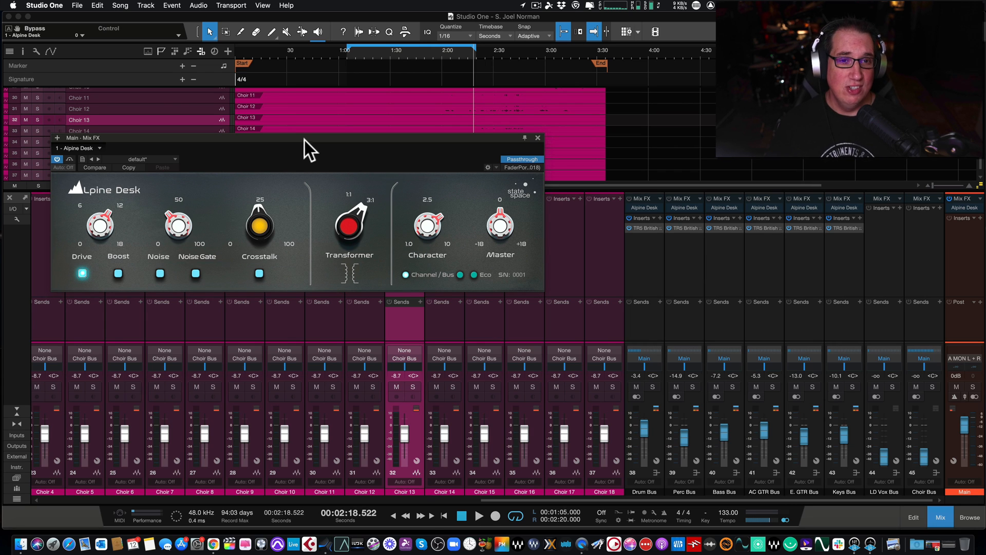
left_click_drag(304, 137, 304, 142)
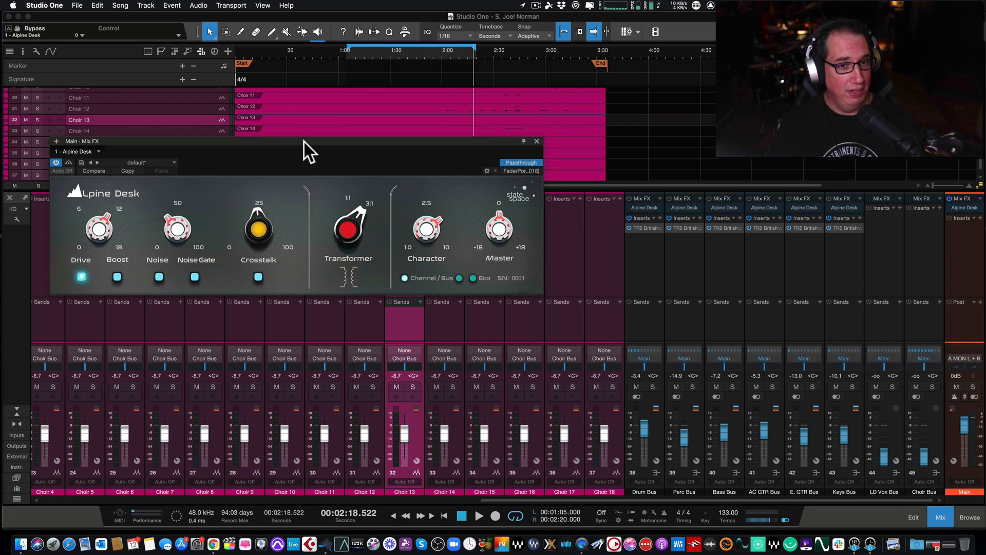
left_click_drag(307, 140, 307, 142)
left_click_drag(224, 143, 227, 141)
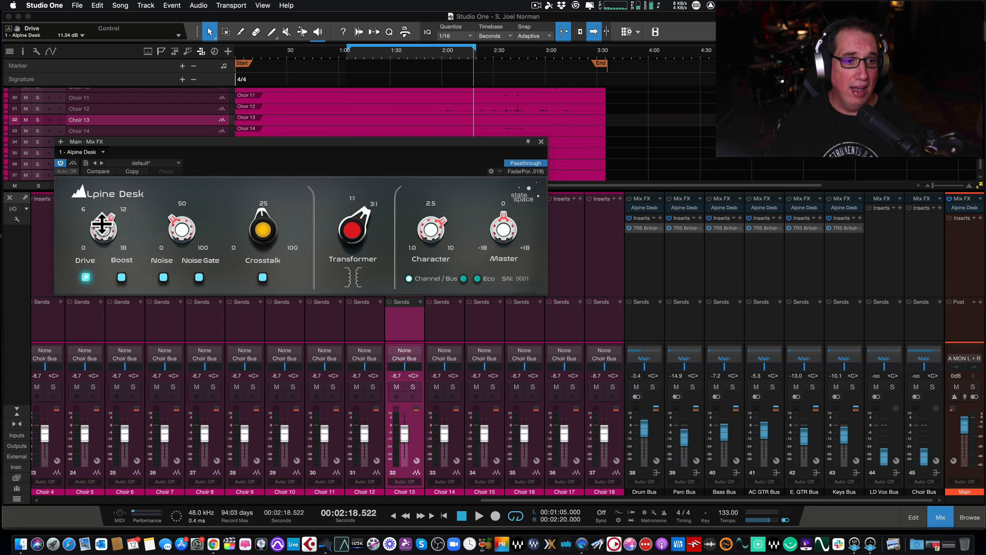
- Fine-tune the Drive amount to about 11 dB, and try the Drive and Boost switches, leaving Drive on and Boost off
left_click_drag(95, 222, 94, 211)
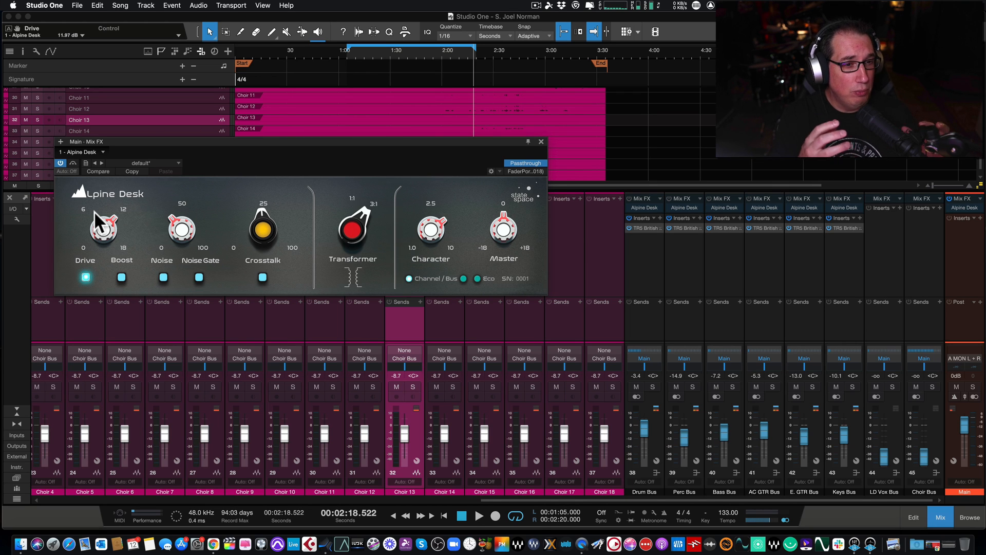
left_click(85, 277)
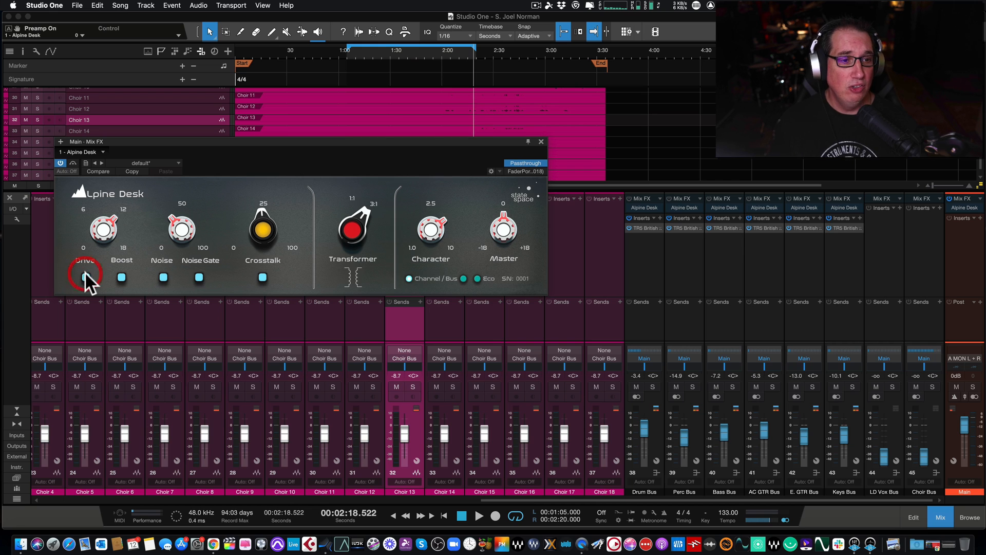
left_click(120, 277)
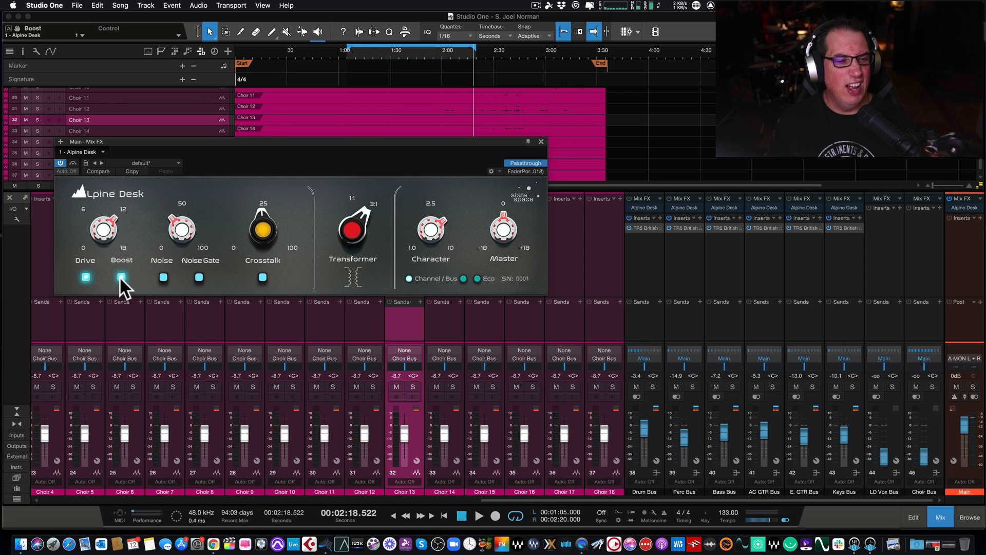
left_click(120, 277)
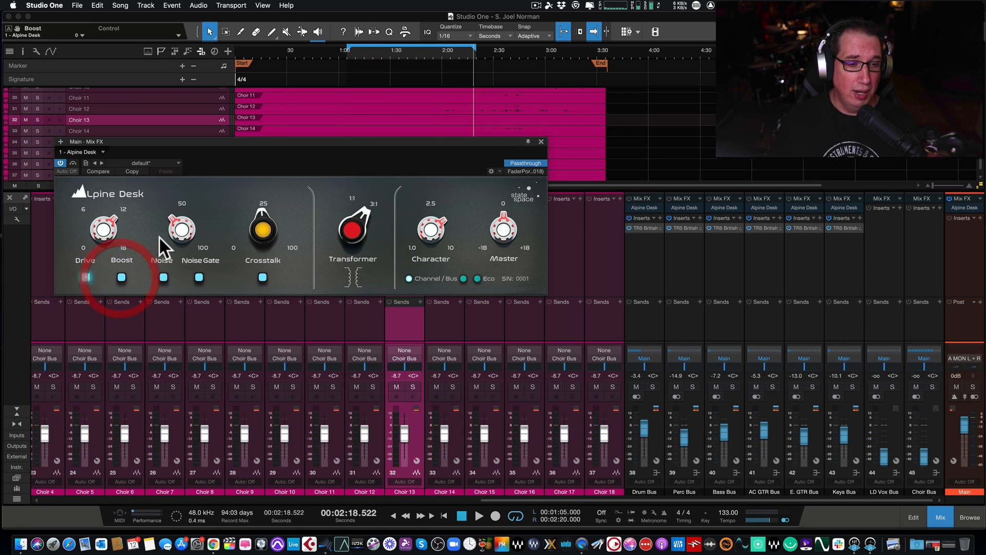
- Switch on Noise and Noise Gate in the Alpine Desk on the main bus
left_click(163, 277)
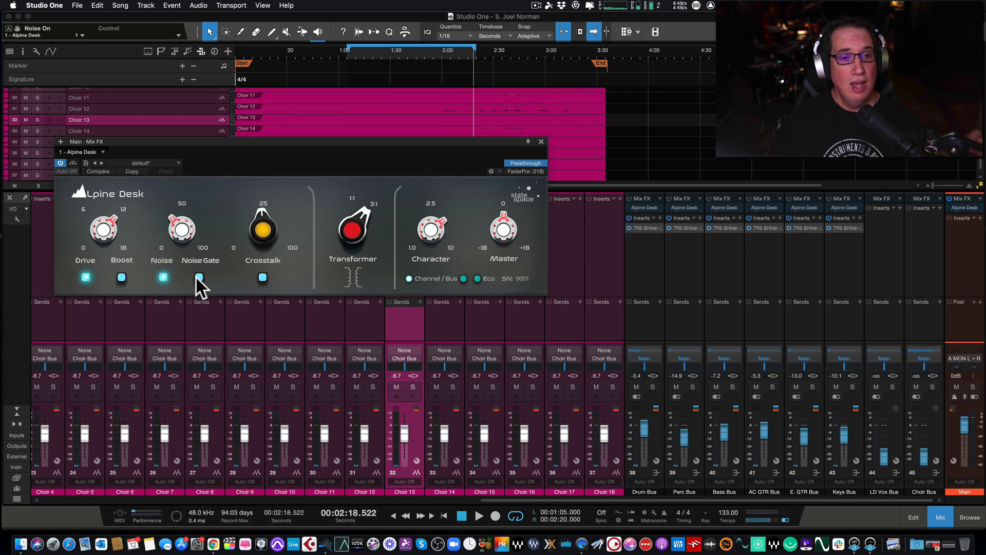
left_click_drag(226, 141, 237, 137)
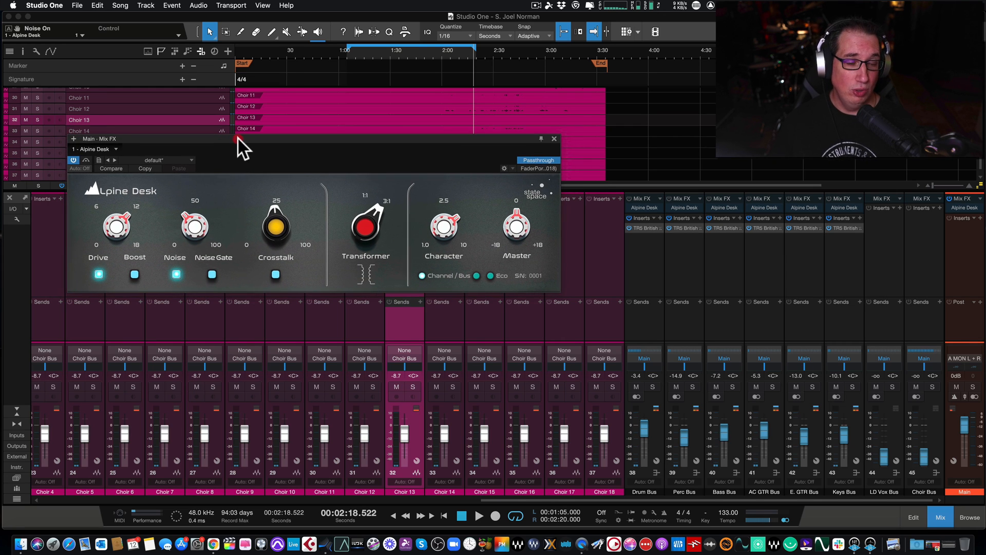
left_click(211, 272)
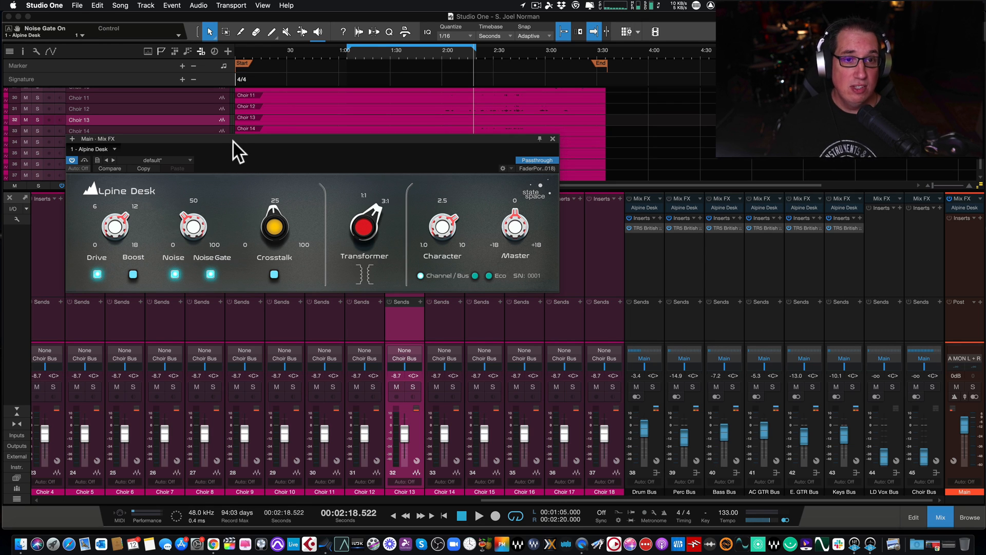
left_click_drag(233, 142, 229, 159)
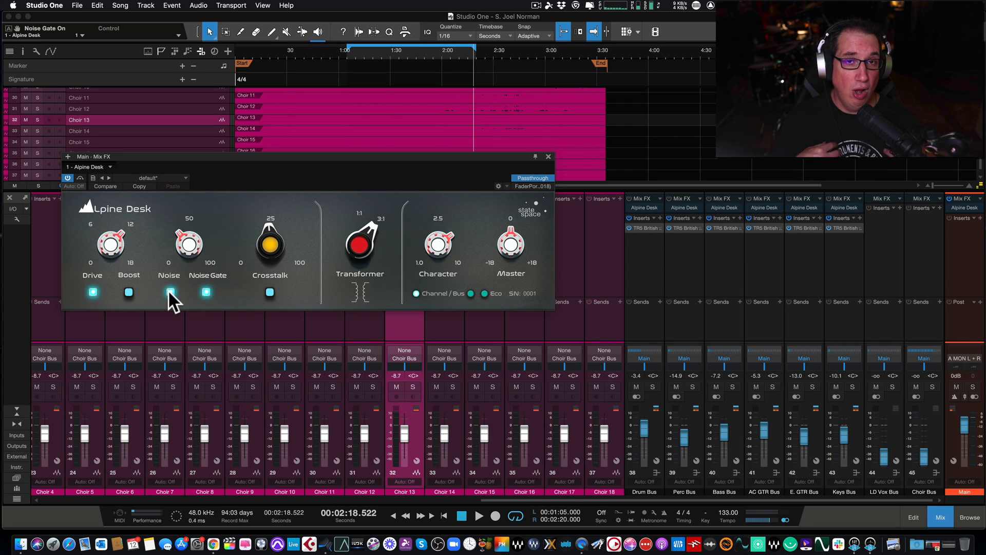
- Turn the Noise Gate back off and toggle the Noise switch, leaving Noise on
left_click(205, 292)
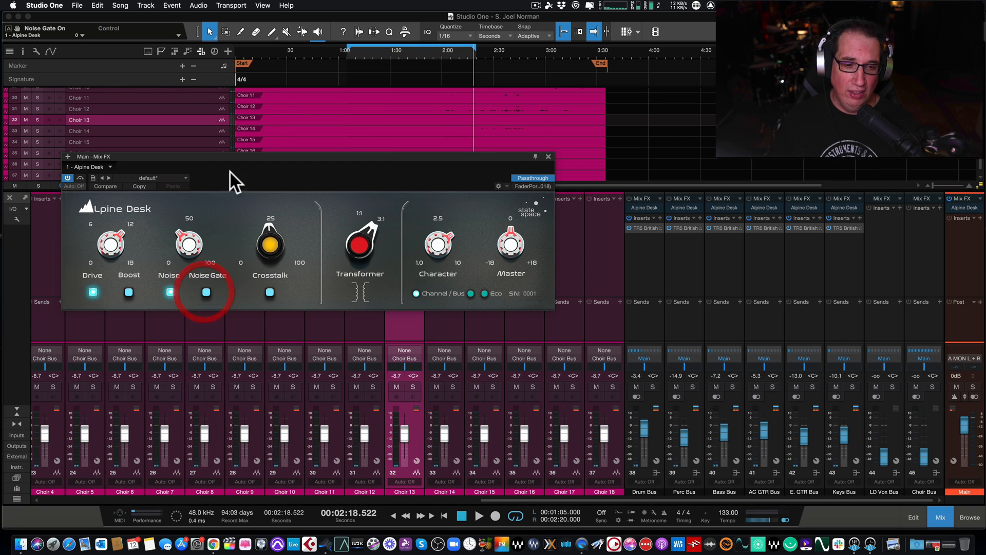
left_click(170, 291)
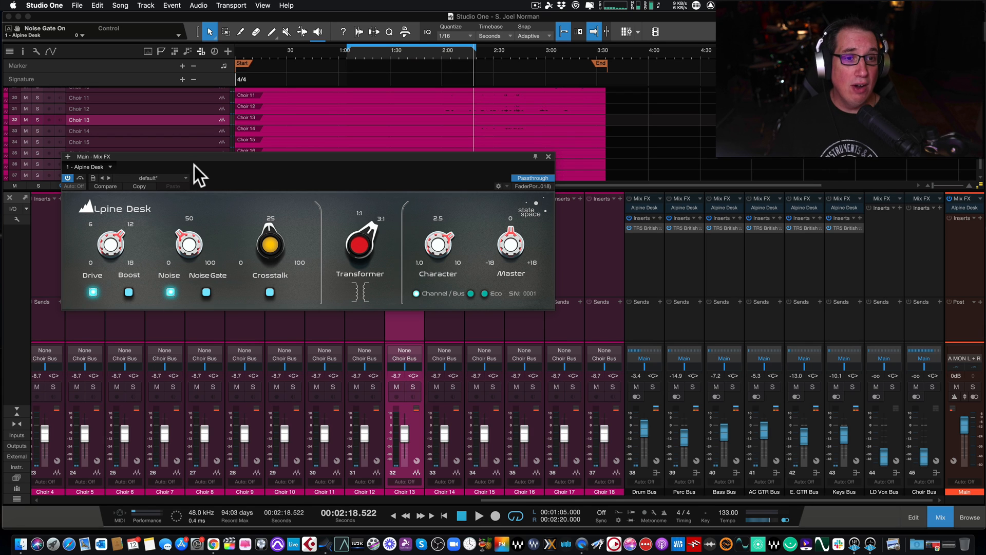
left_click_drag(196, 156, 199, 153)
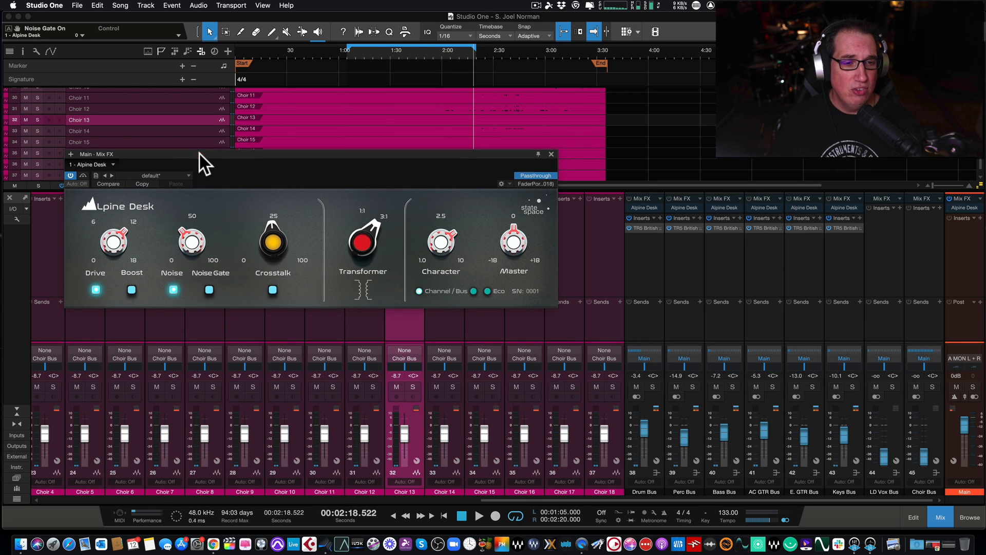
left_click(210, 289)
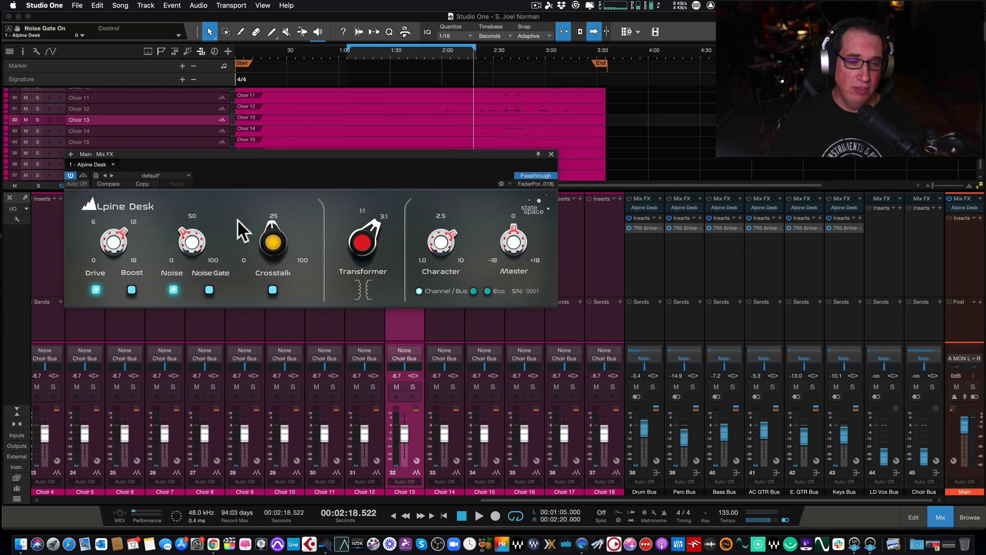
- Switch on Crosstalk and lower its amount to about 6 %
left_click(272, 288)
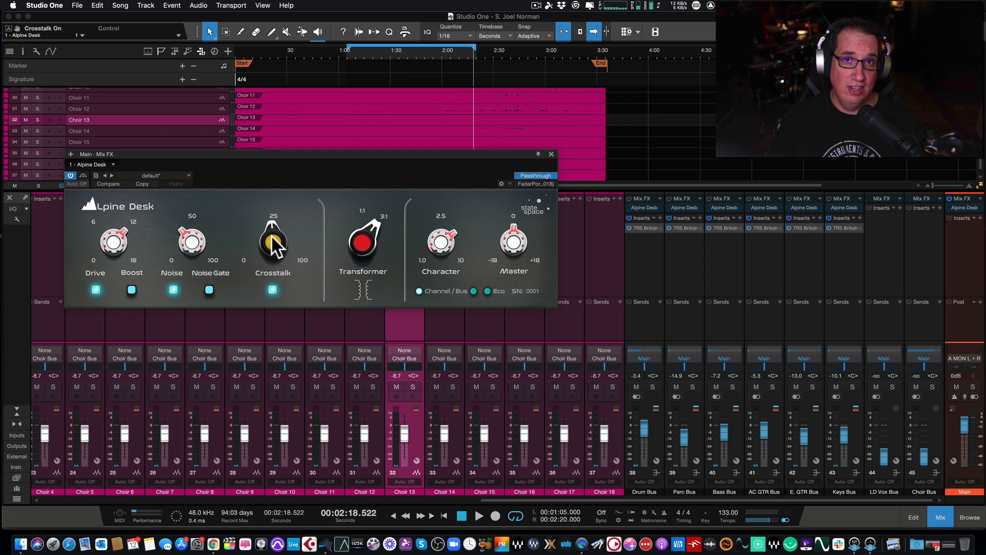
left_click_drag(267, 240, 264, 262)
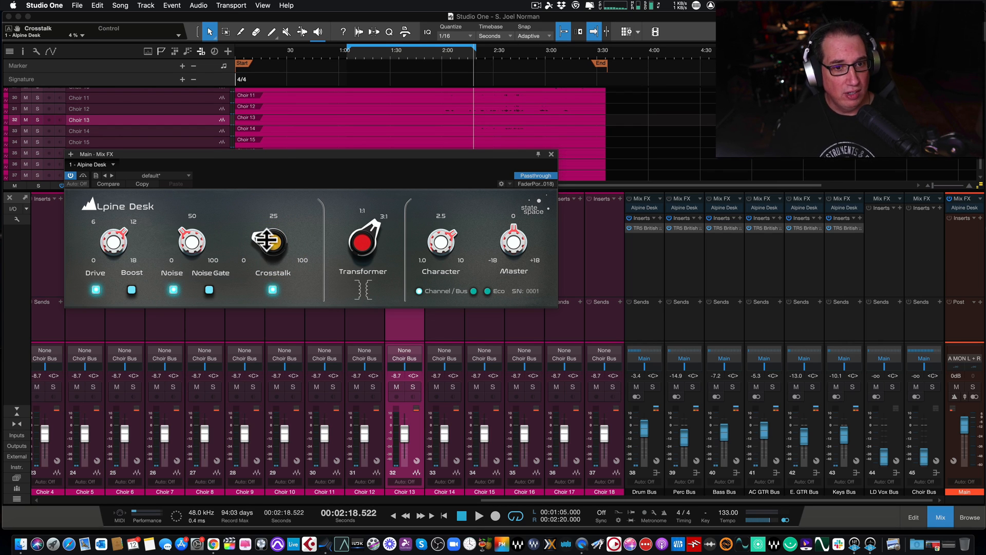
left_click_drag(267, 241, 262, 216)
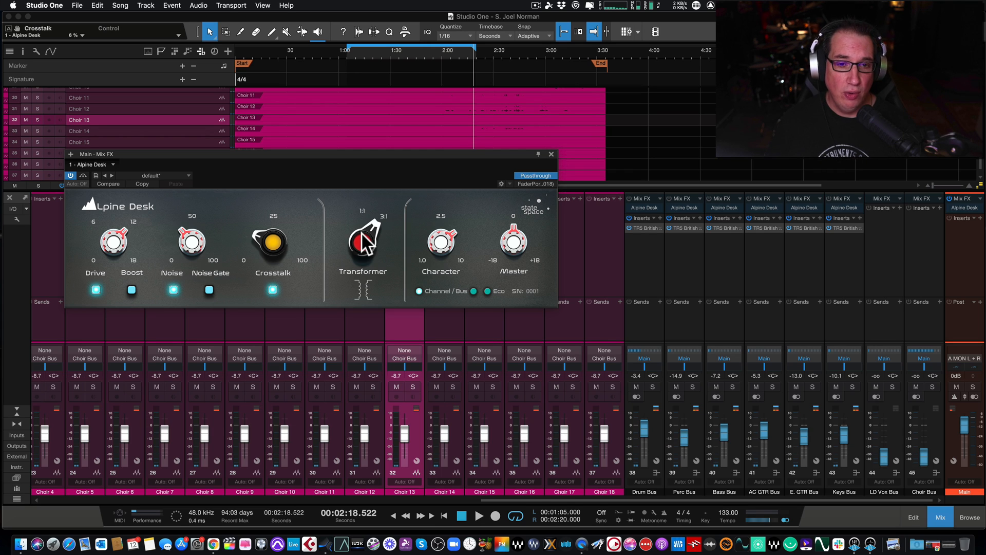
- Switch the Transformer back and forth between 1:1 and 3:1, finishing on 3:1
left_click_drag(361, 232, 362, 195)
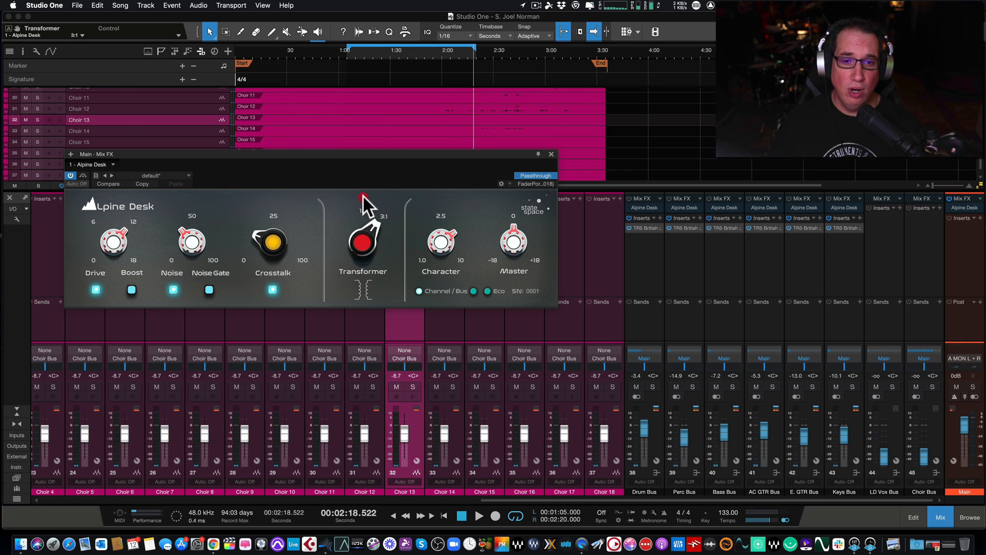
left_click(358, 250)
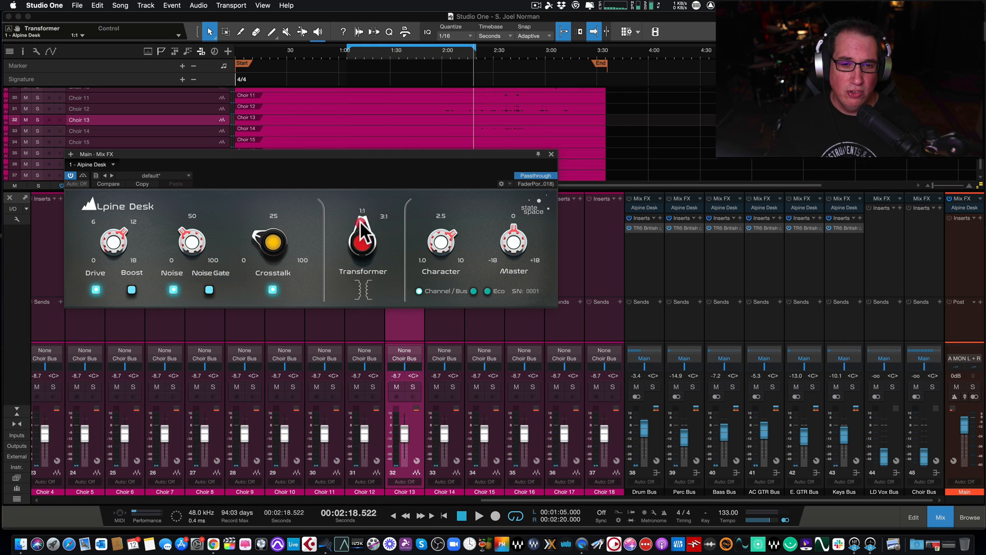
left_click(362, 250)
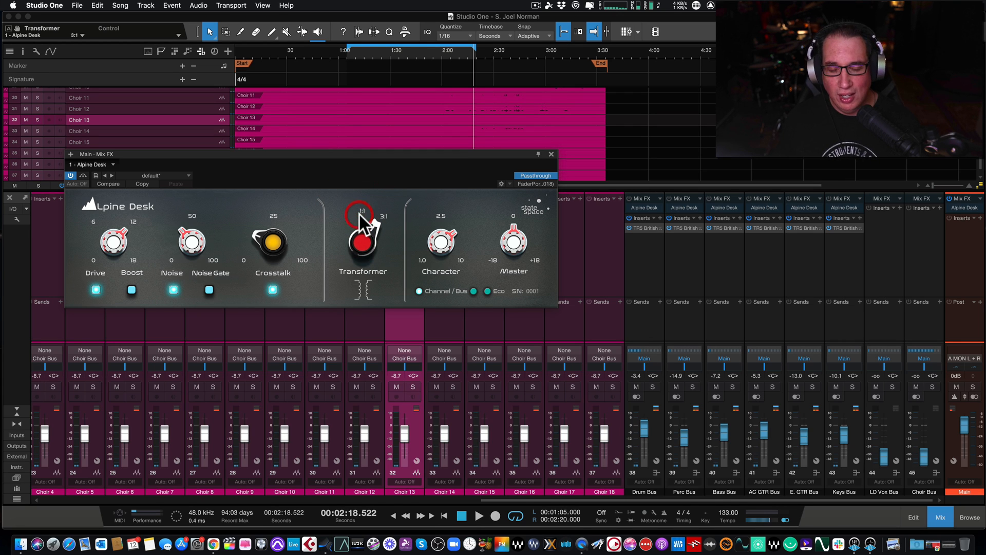
left_click(362, 229)
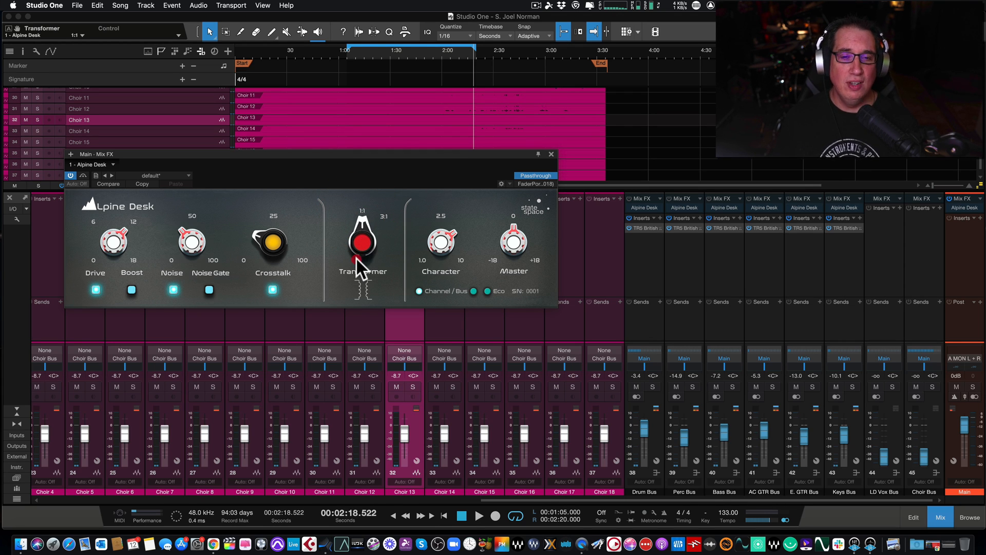
left_click(356, 258)
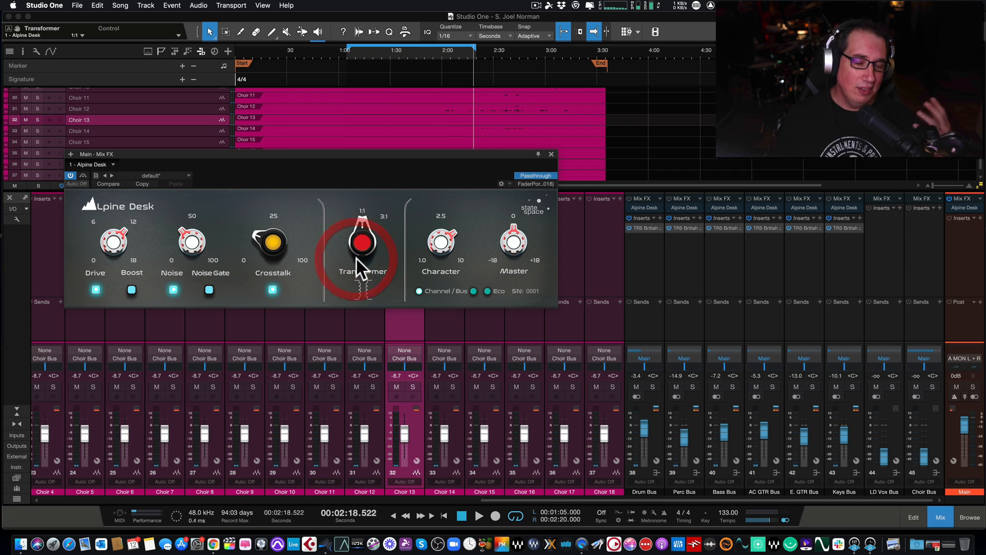
left_click(360, 204)
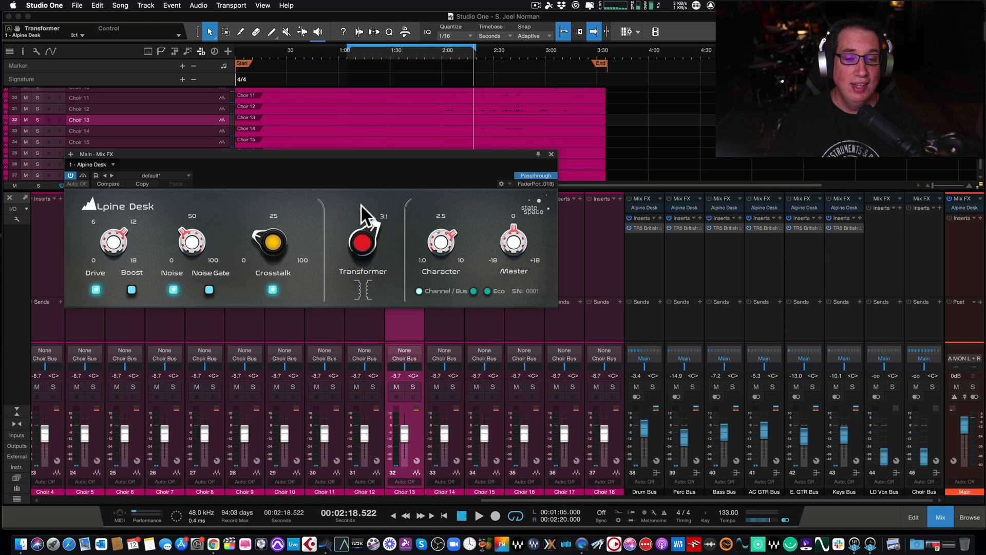
left_click_drag(337, 153, 337, 158)
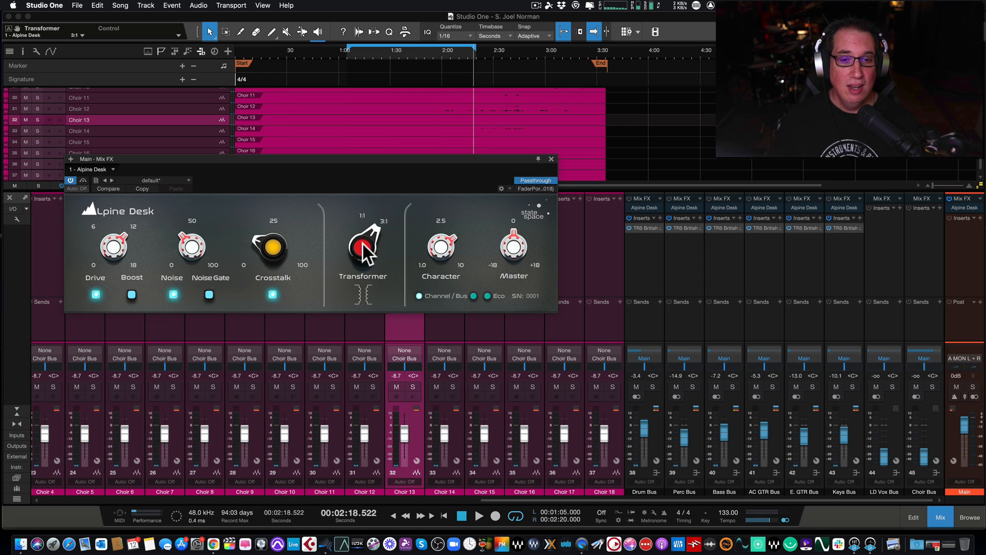
- Sweep the Character knob down to 1.00 and up to about 4.3, ending at about 1.5
left_click_drag(362, 229, 373, 180)
left_click_drag(442, 253, 431, 299)
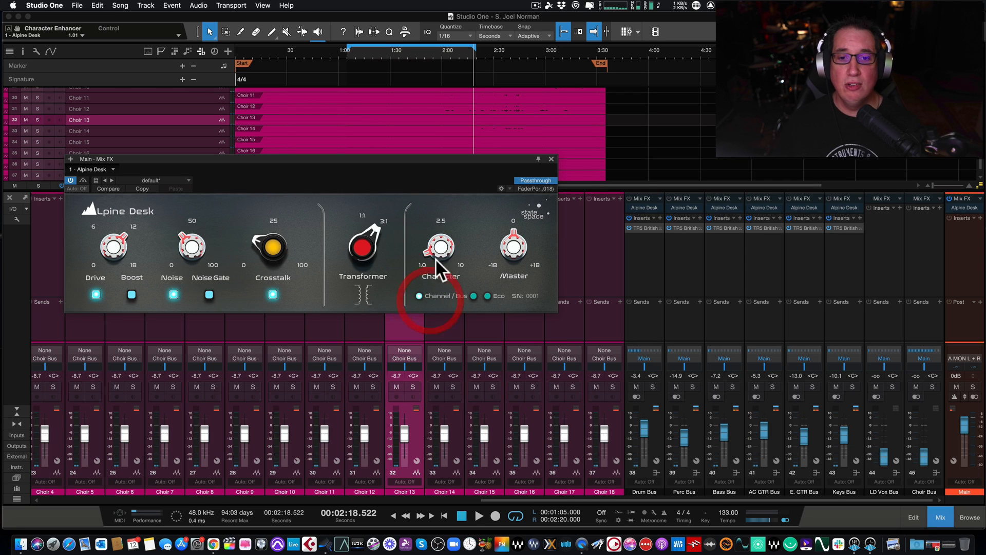
left_click_drag(436, 252, 431, 280)
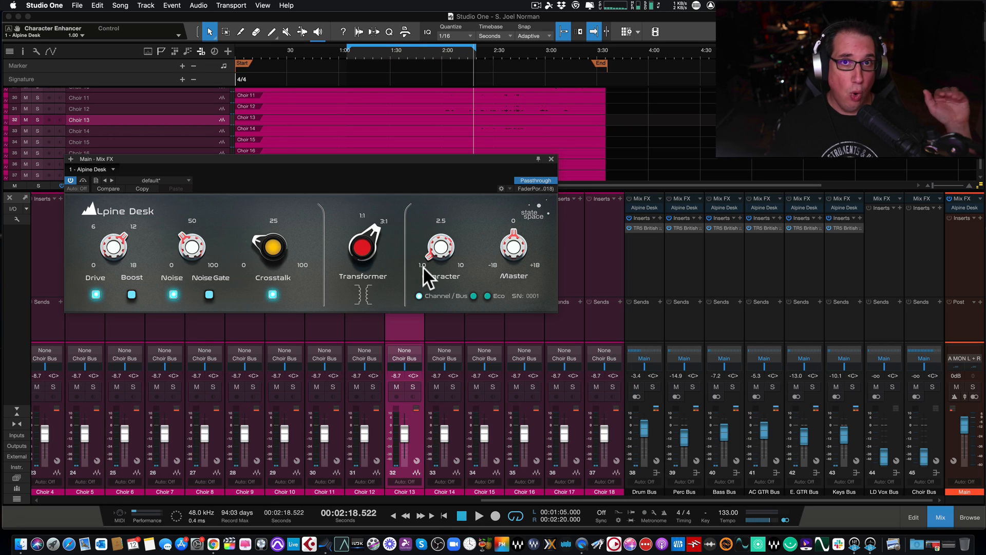
left_click_drag(430, 254, 435, 186)
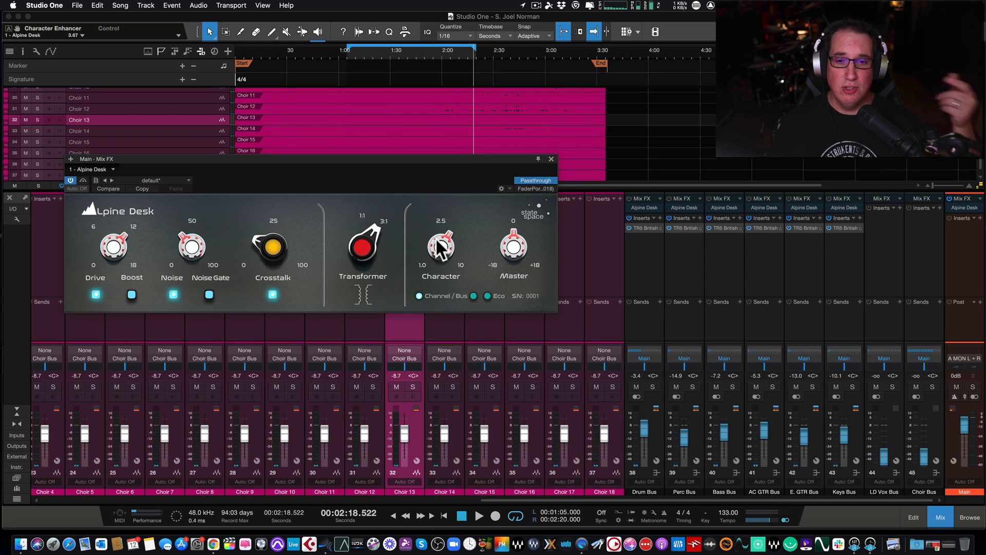
left_click_drag(437, 240, 437, 235)
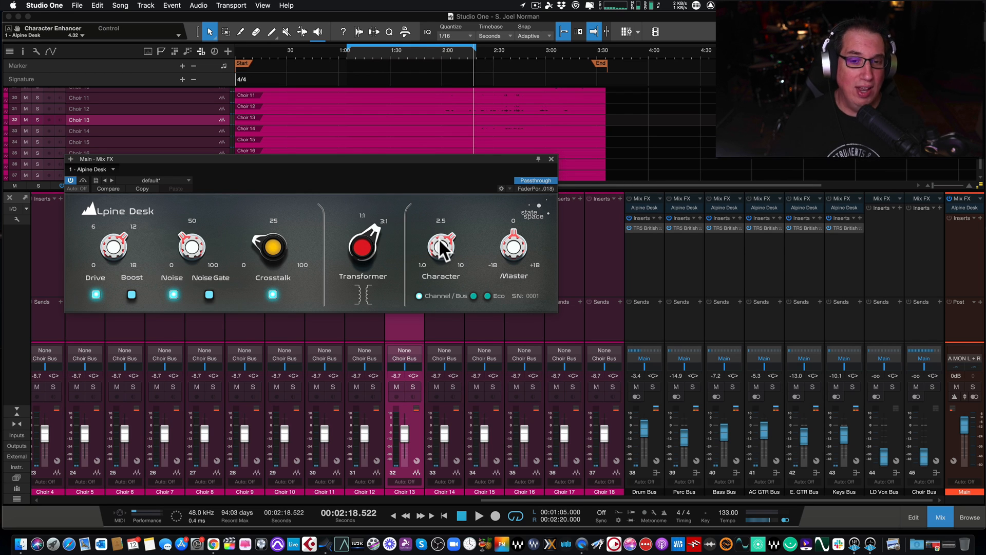
left_click_drag(440, 246, 427, 263)
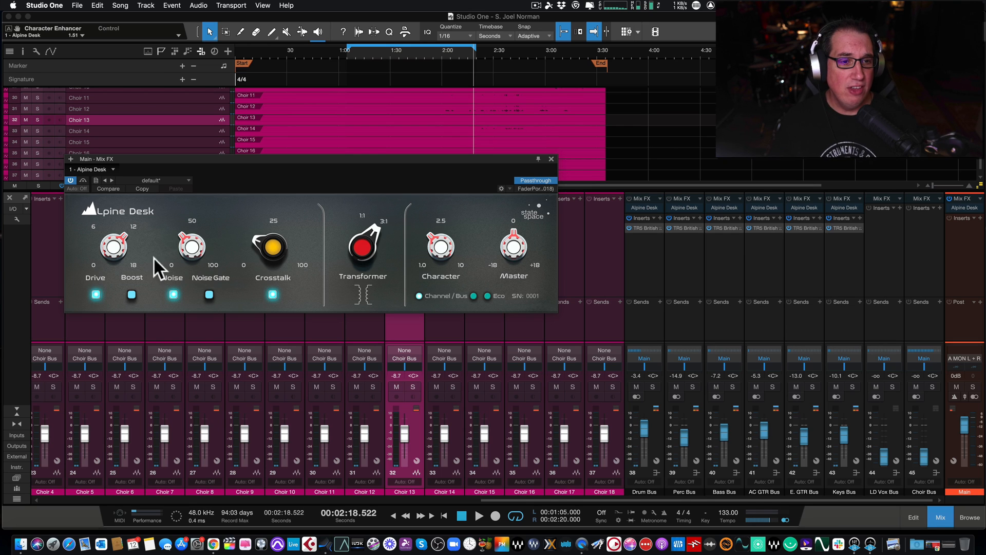
- Raise Drive to about 15 dB and set Character to about 2.6
left_click_drag(101, 248, 100, 216)
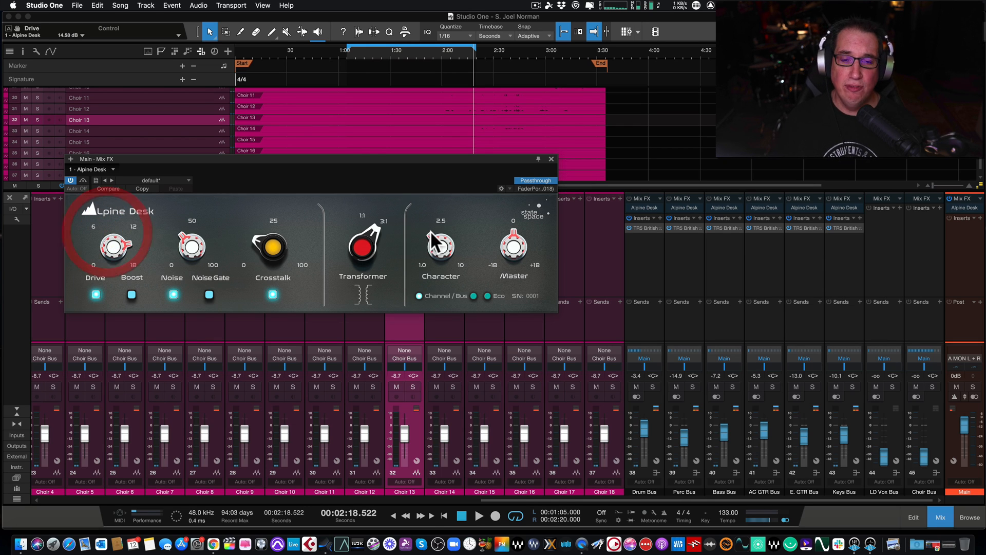
left_click_drag(433, 222, 436, 210)
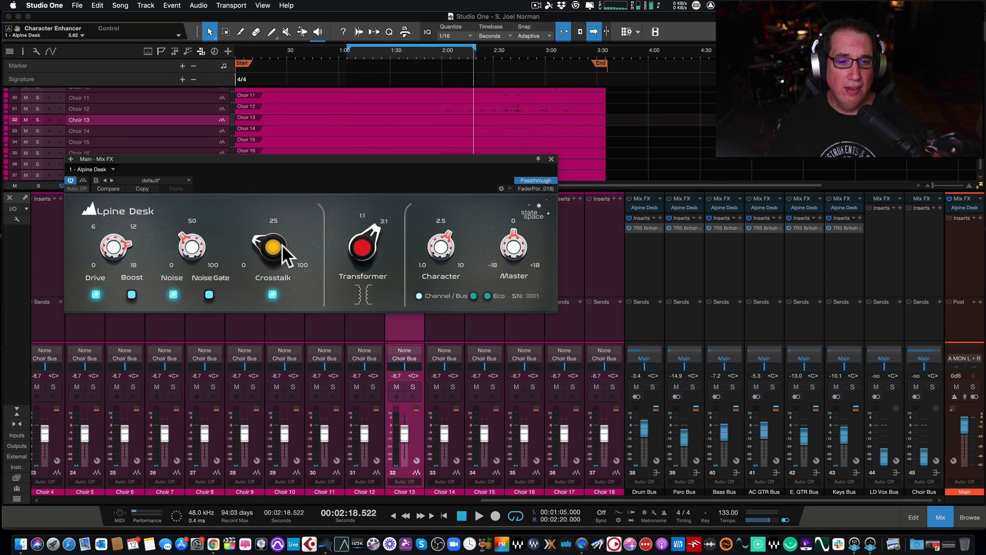
left_click_drag(442, 245, 440, 251)
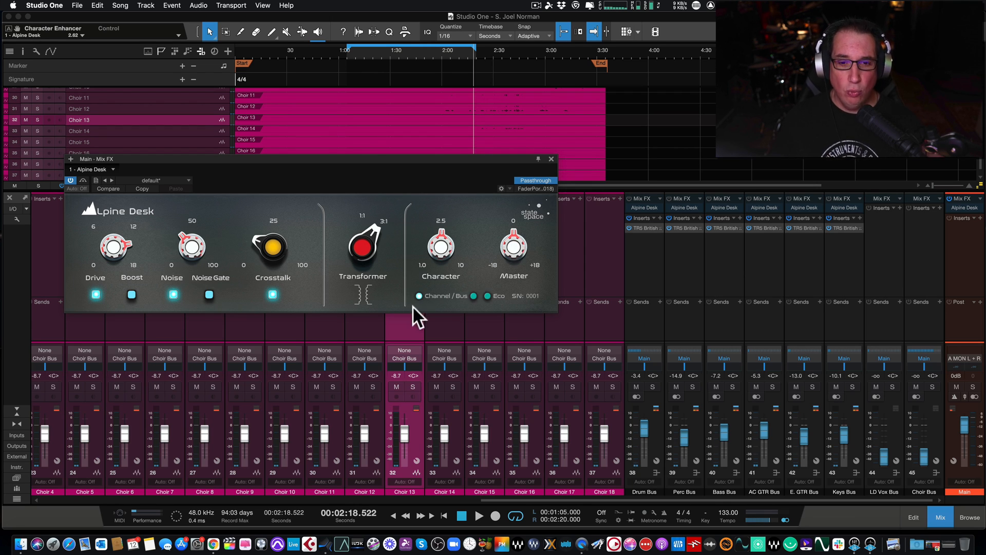
left_click_drag(412, 158, 415, 169)
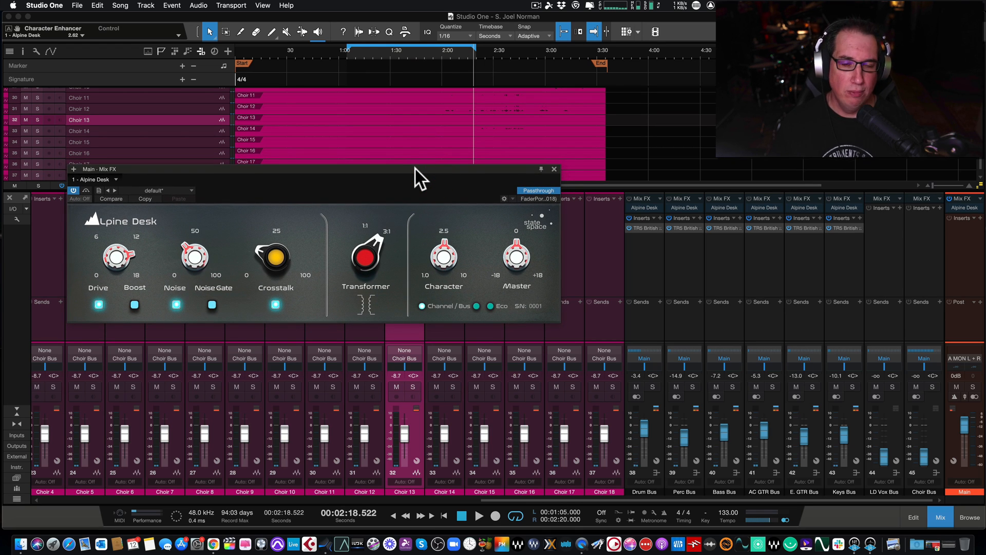
left_click_drag(412, 168, 413, 171)
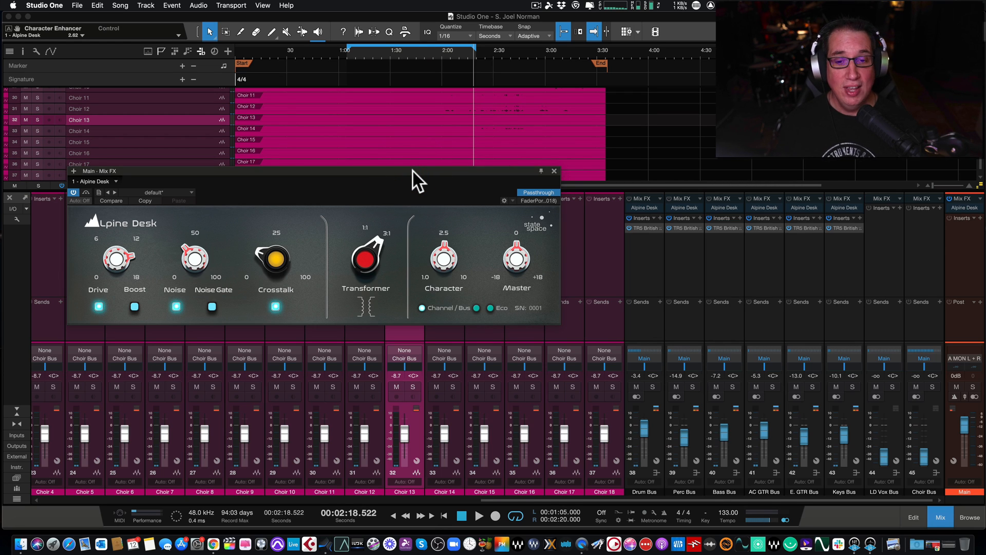
left_click_drag(406, 171, 419, 171)
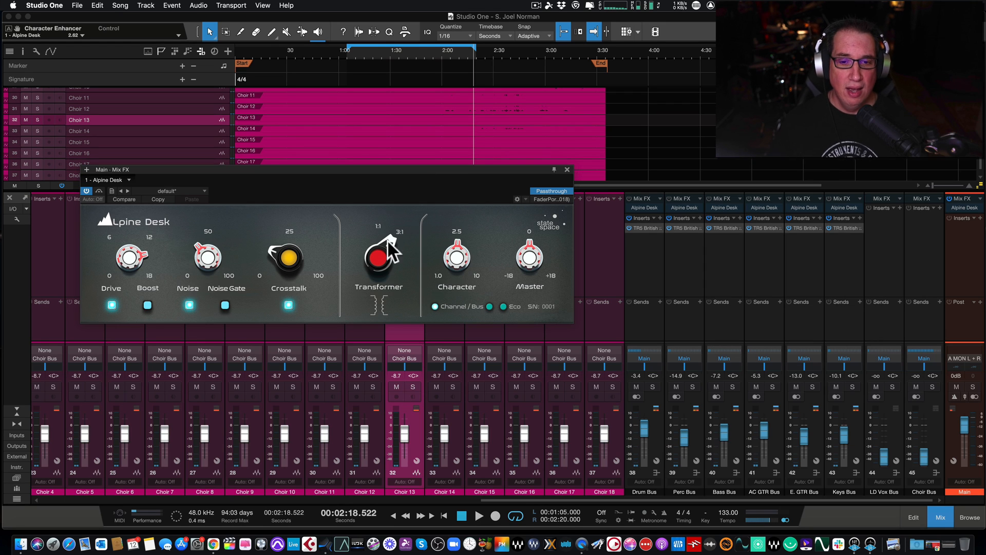
- Switch the Alpine Desk between Channel and Bus, finishing on Bus, and turn on Eco mode
left_click(434, 305)
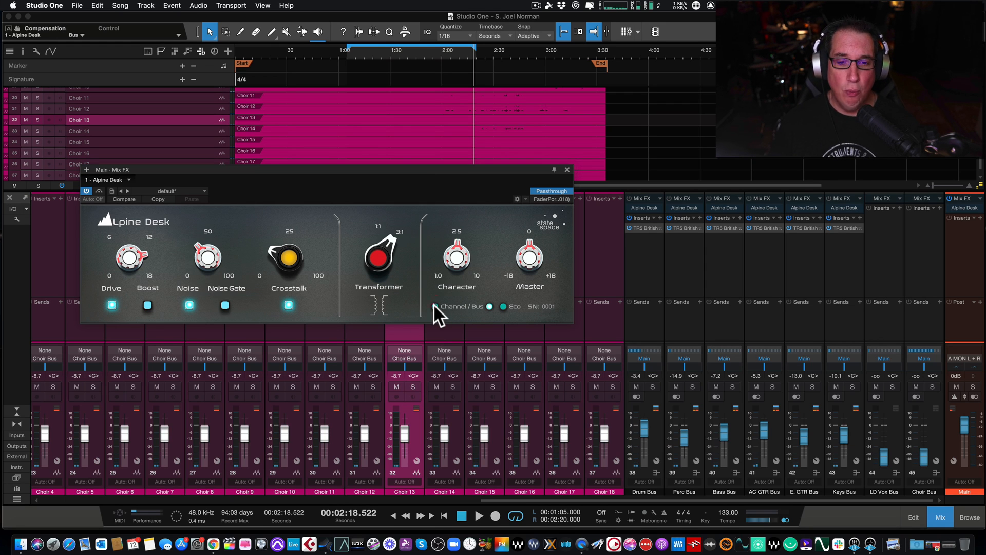
left_click(488, 305)
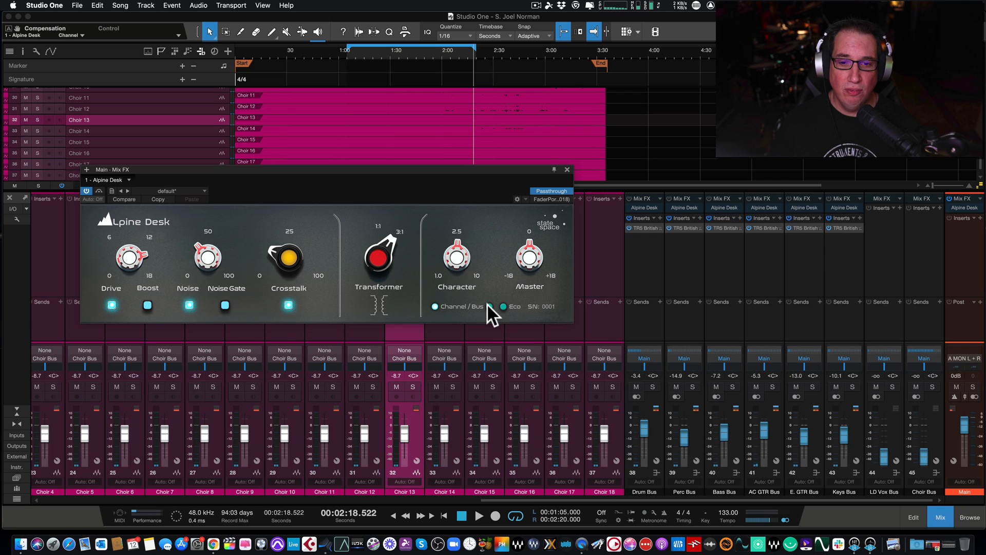
left_click(434, 306)
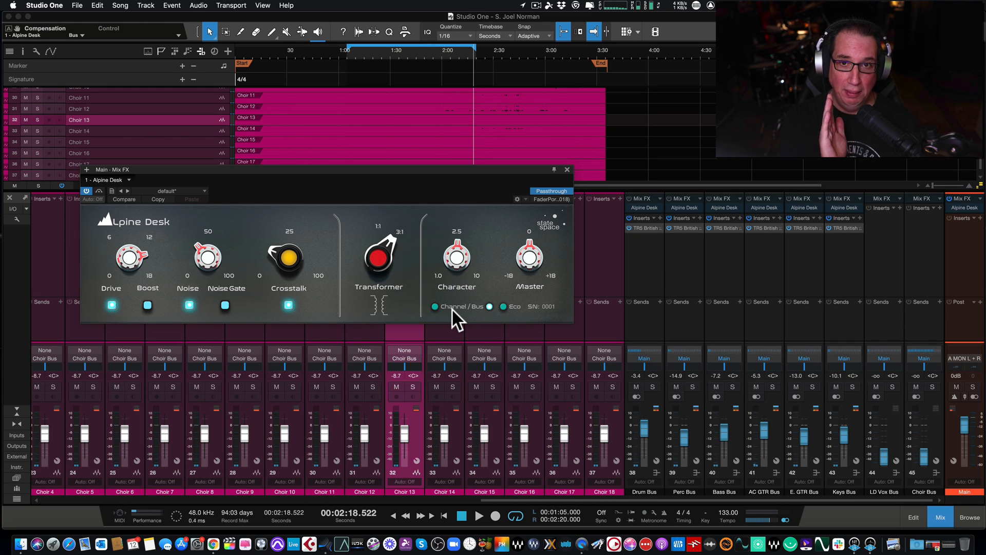
left_click(486, 304)
left_click(487, 304)
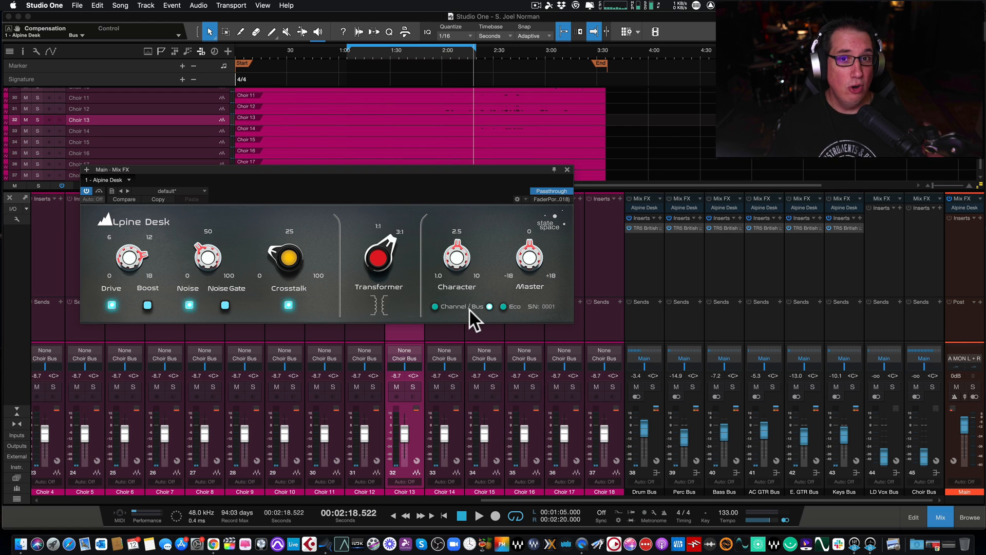
left_click(503, 306)
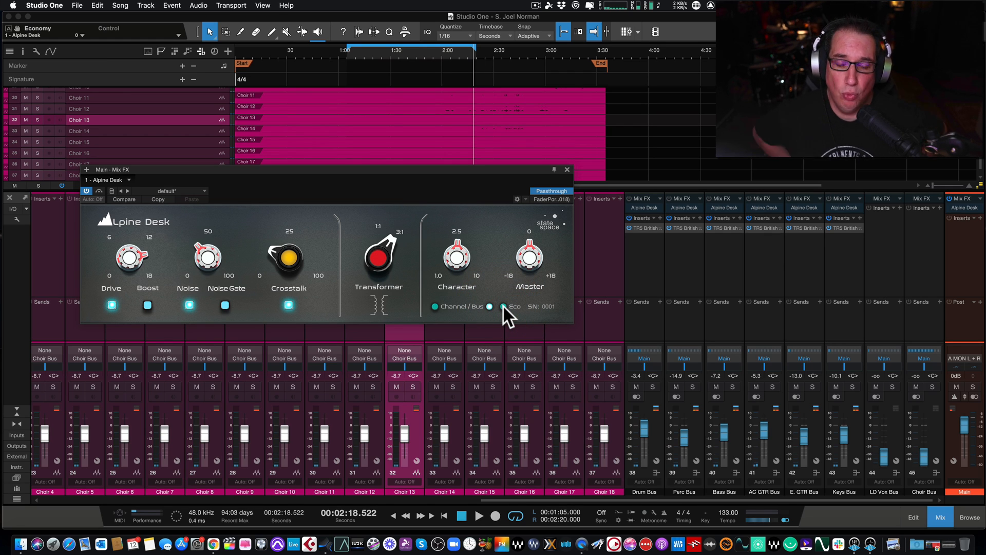
left_click(503, 306)
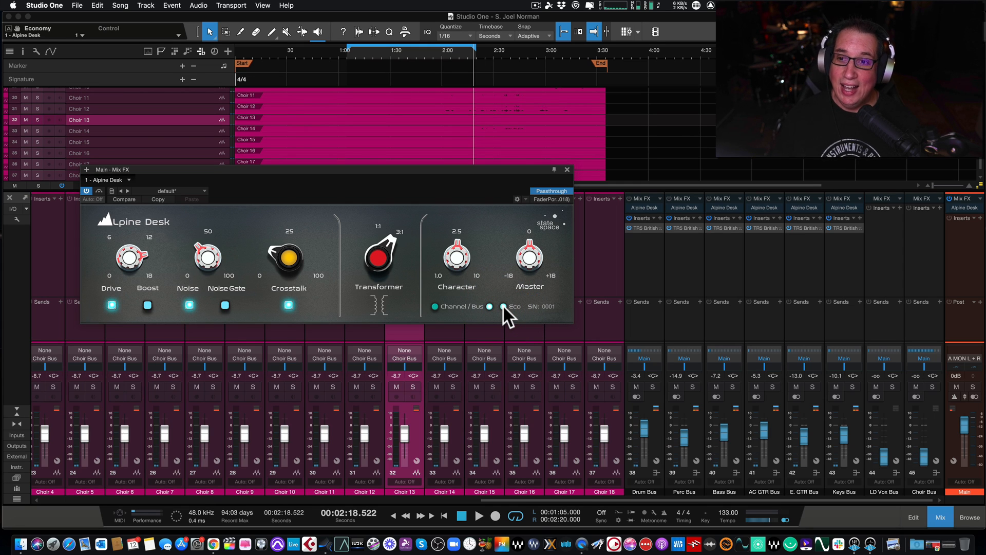
- Compare the CPU load in the Performance Monitor while toggling Eco and Channel/Bus, restoring Eco on and Bus, and close the monitor
left_click(262, 5)
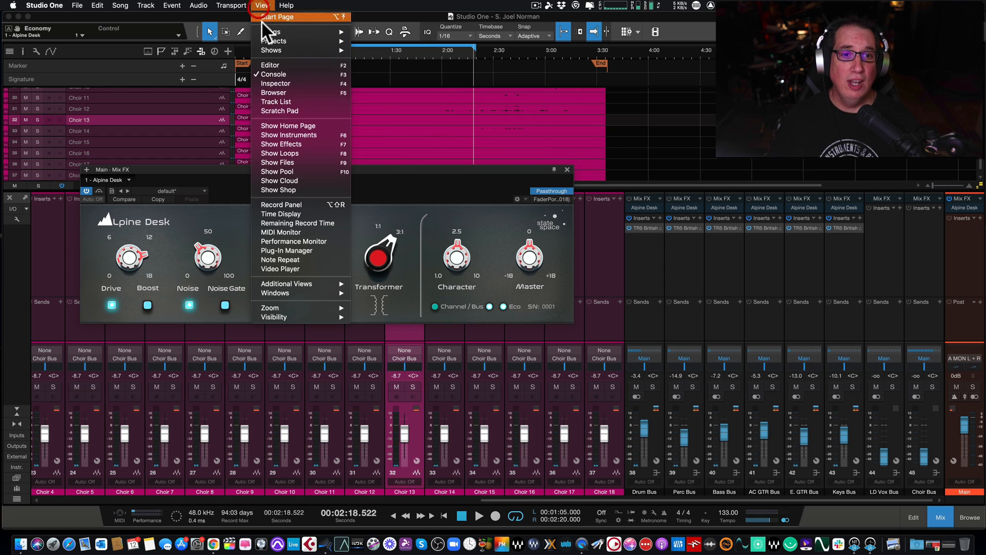
left_click(274, 240)
left_click_drag(474, 111, 608, 341)
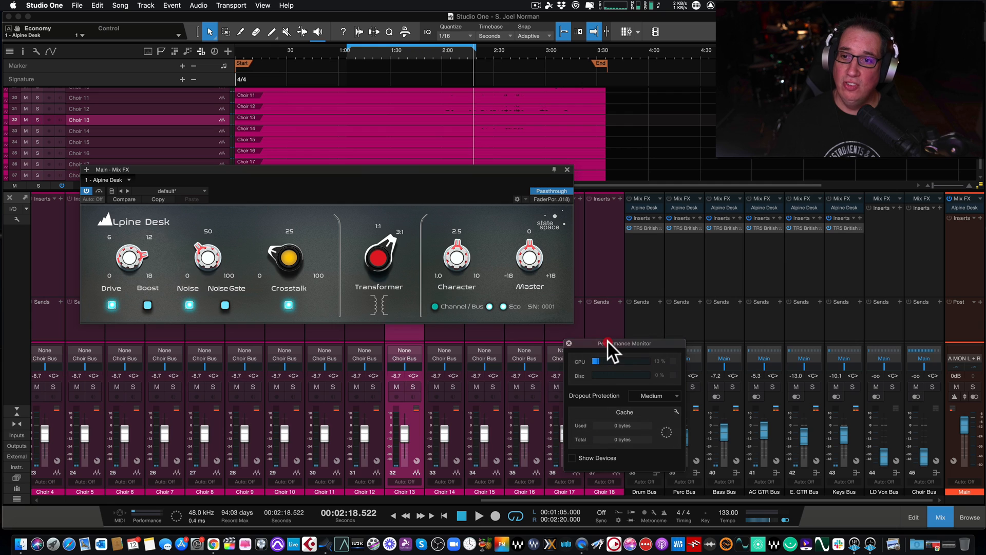
left_click(503, 306)
left_click(502, 306)
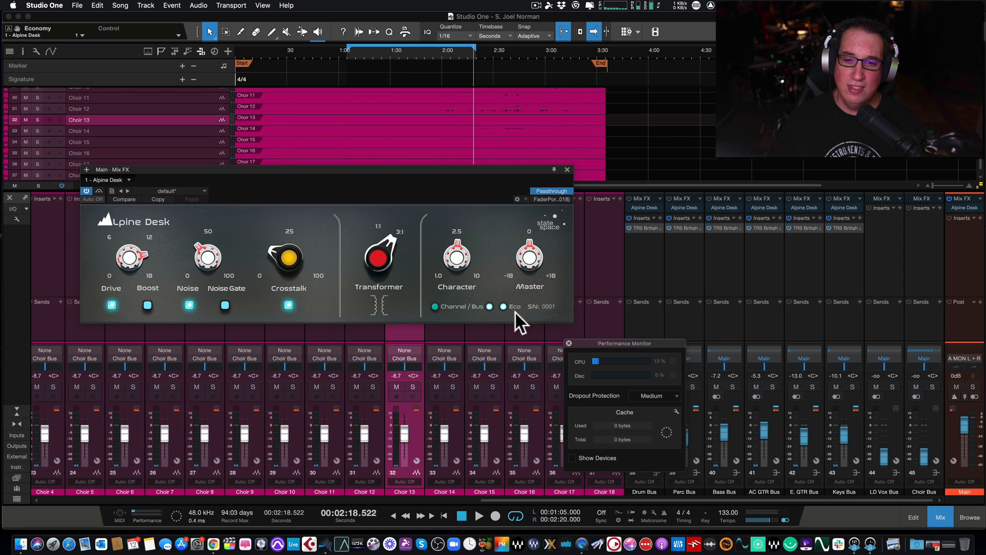
left_click(435, 307)
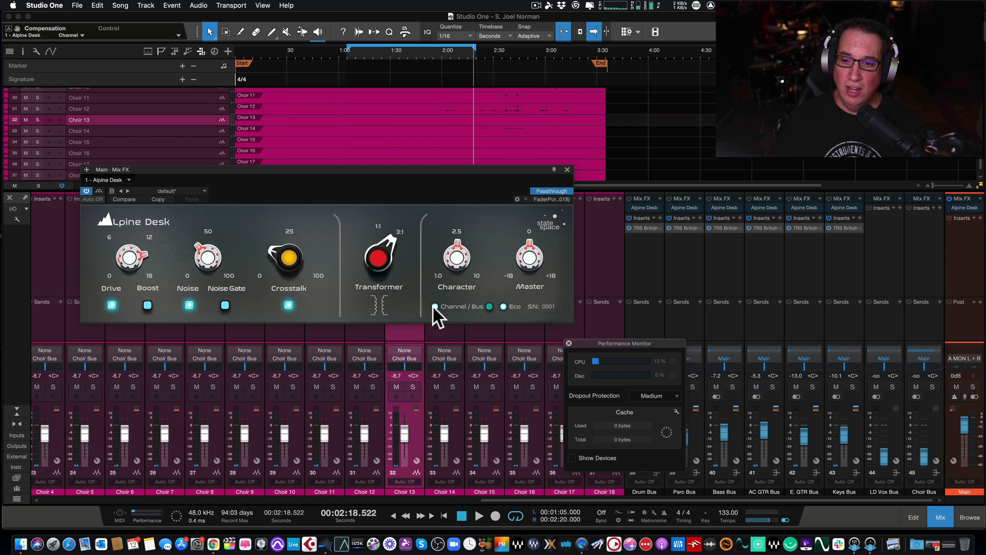
left_click(487, 305)
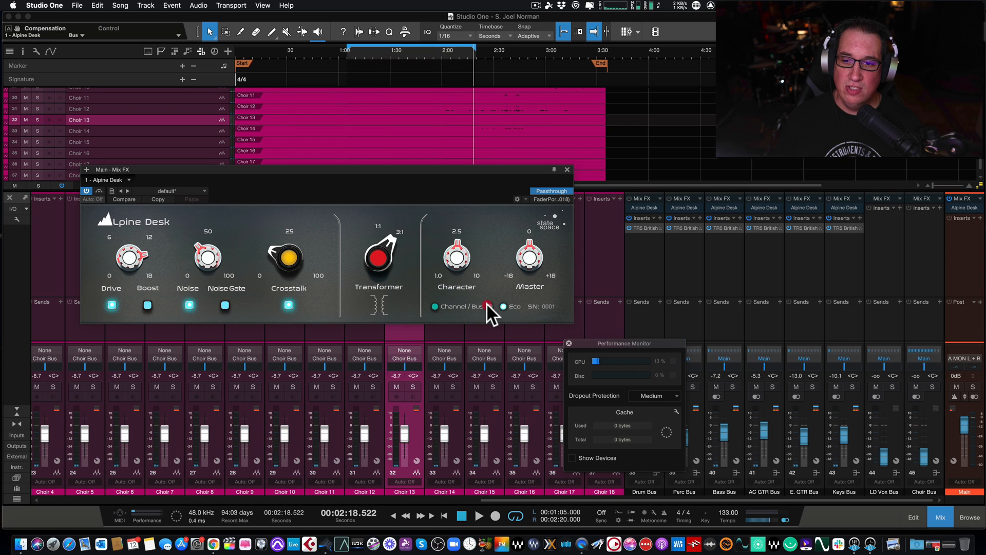
left_click(569, 343)
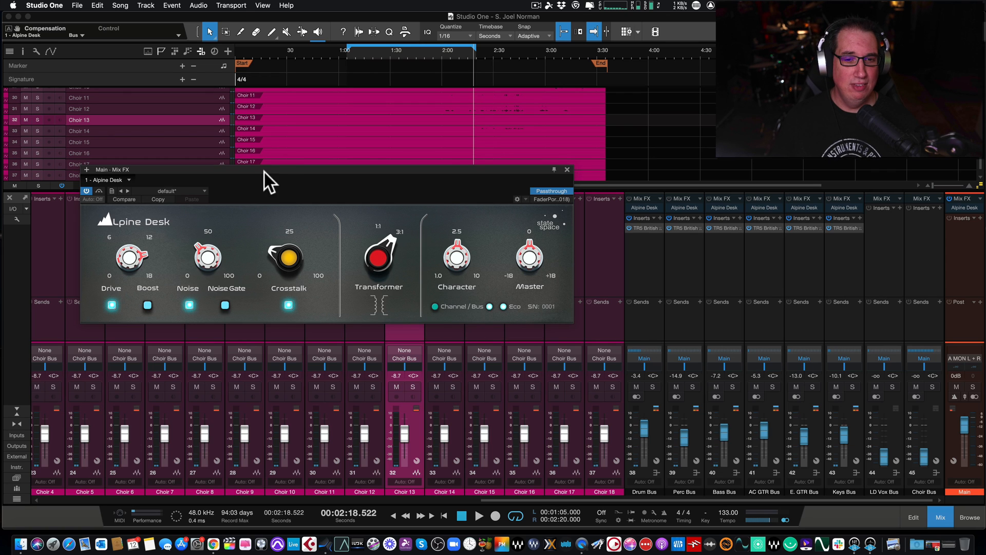
left_click_drag(281, 170, 282, 173)
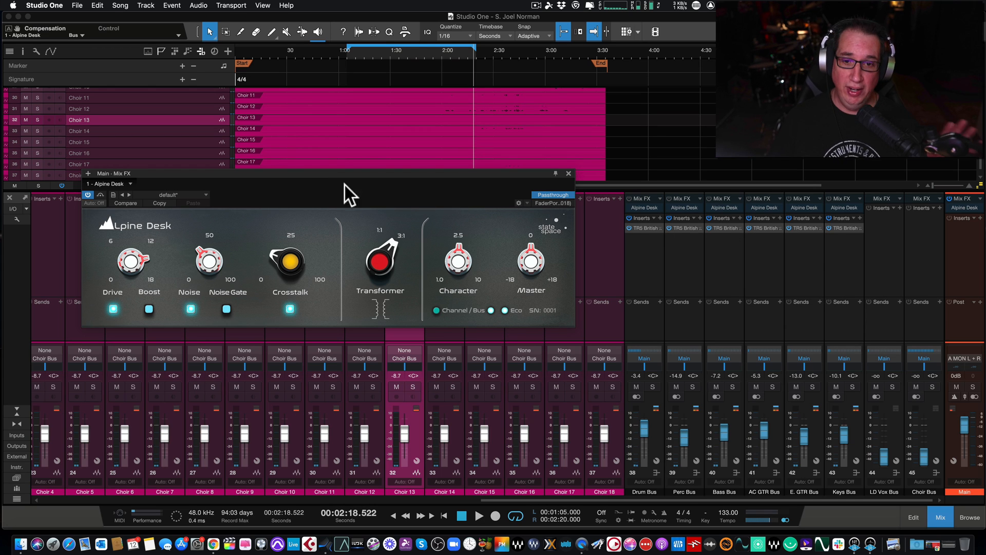
left_click_drag(392, 172, 406, 169)
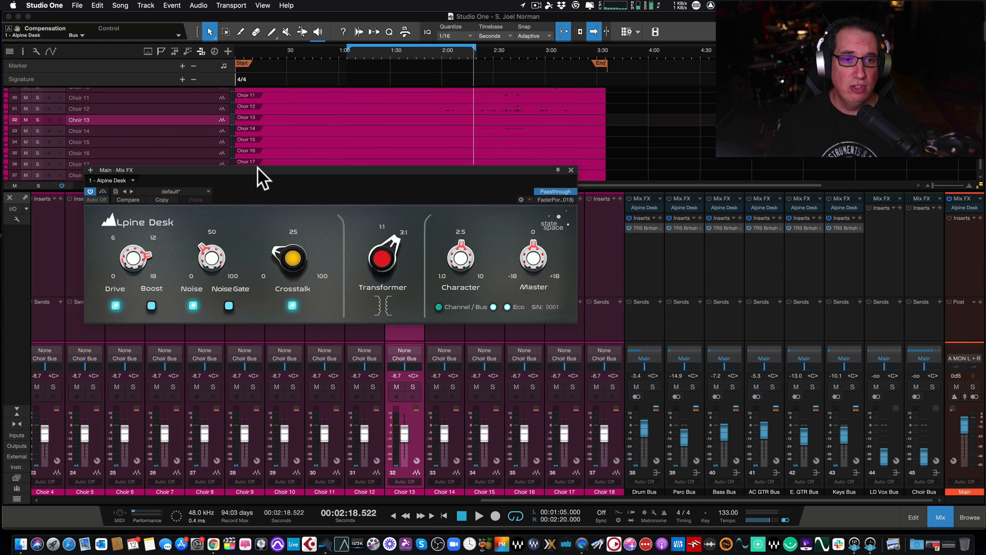
left_click_drag(260, 168, 283, 178)
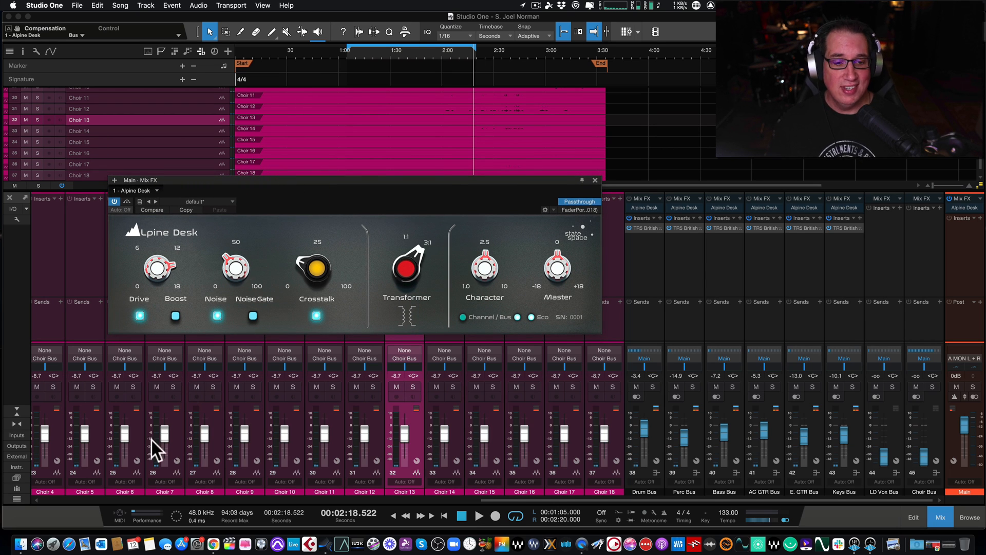
left_click_drag(540, 501, 568, 491)
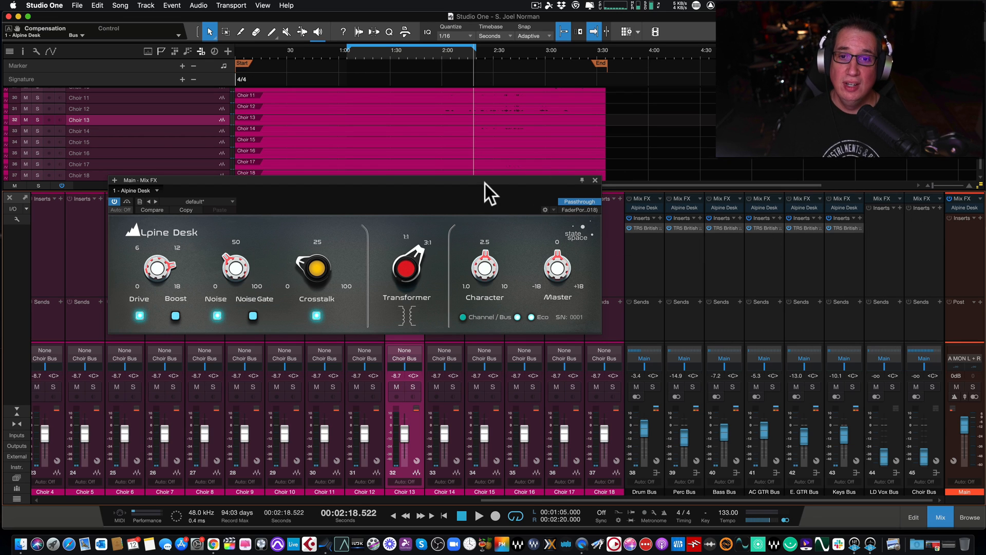
- Start playback of the song from the loop start at 1:05, keeping the Alpine Desk controls in view
left_click(350, 54)
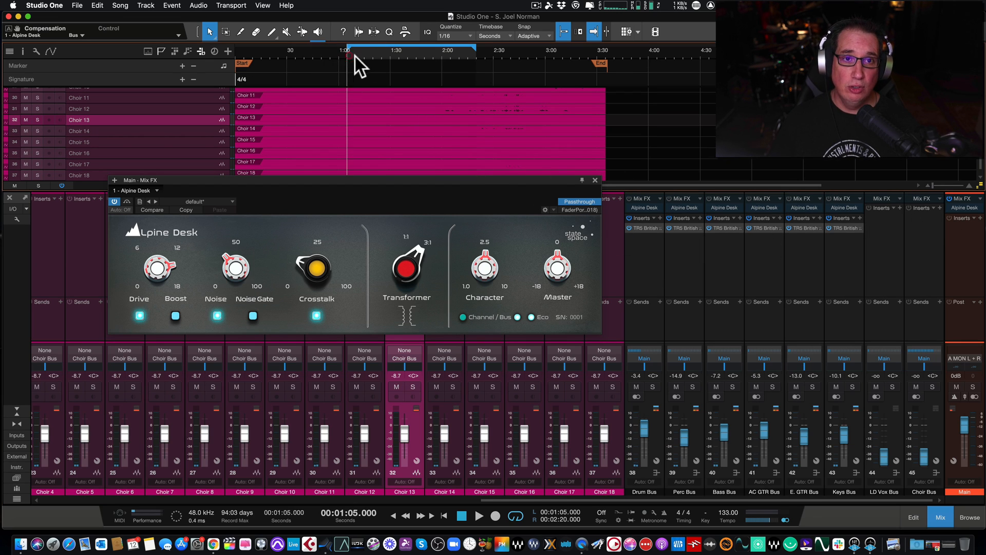
left_click_drag(356, 179, 350, 193)
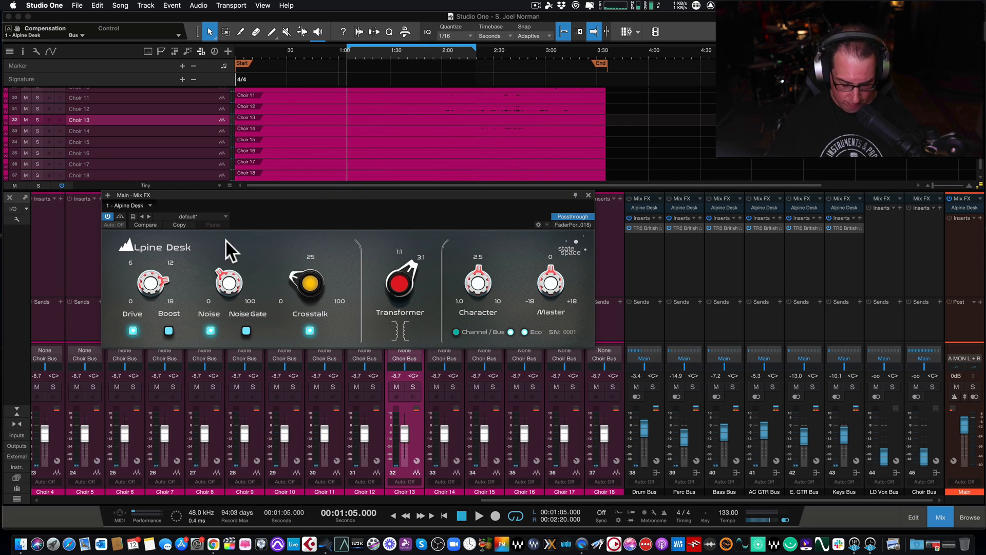
key("space")
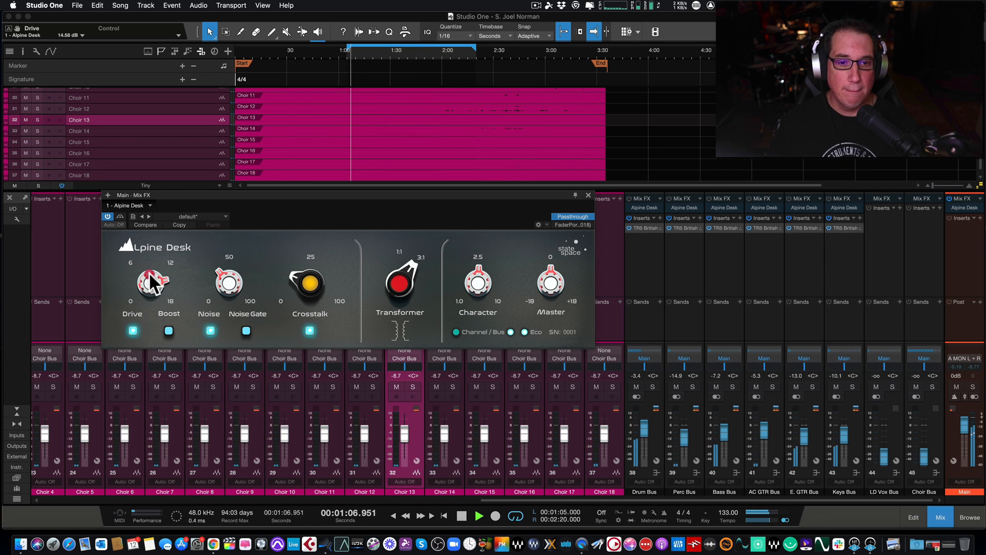
- Sweep Drive to 0 dB and 18 dB during playback, settle it slightly below mid-range, and toggle Boost, leaving it off
left_click_drag(151, 283, 122, 411)
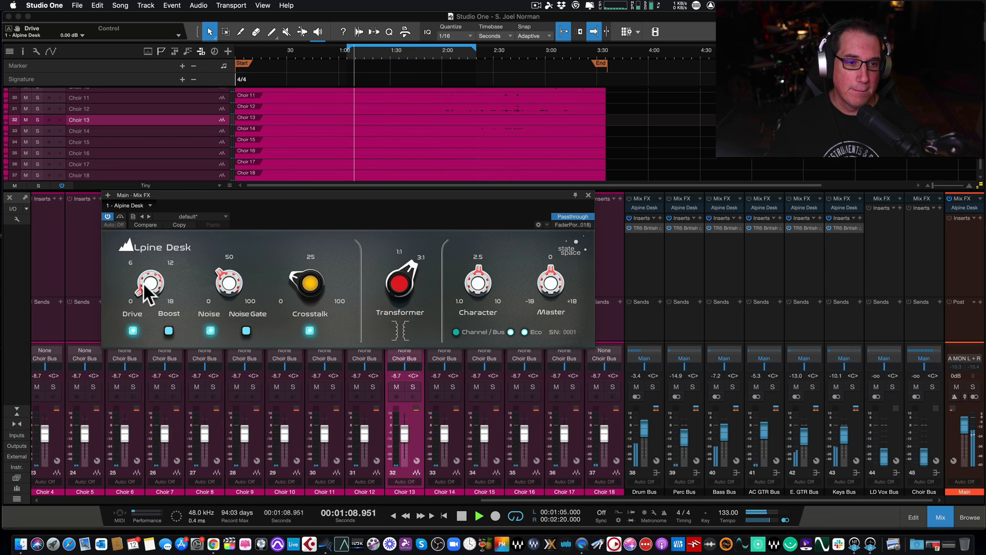
left_click_drag(147, 290, 154, 168)
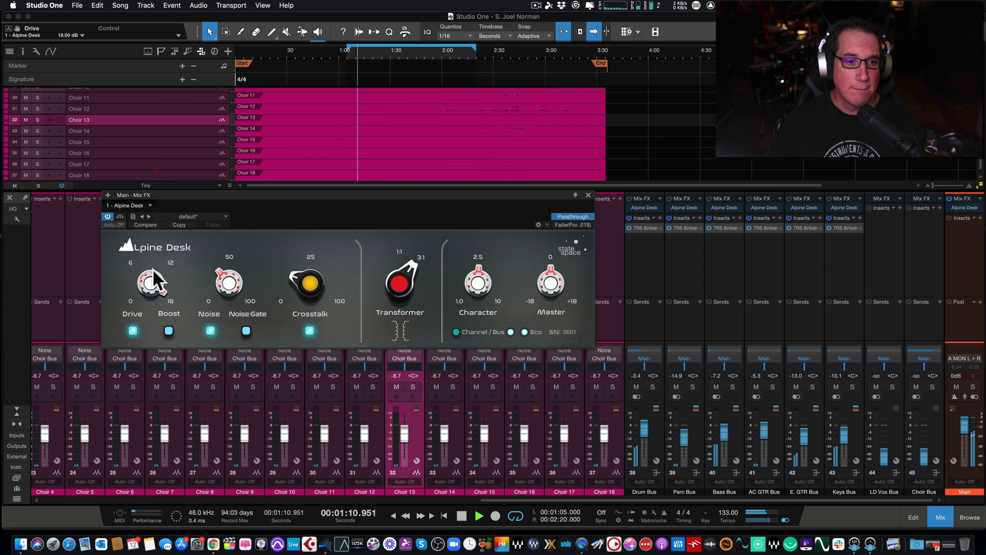
left_click_drag(152, 276, 131, 316)
left_click(168, 330)
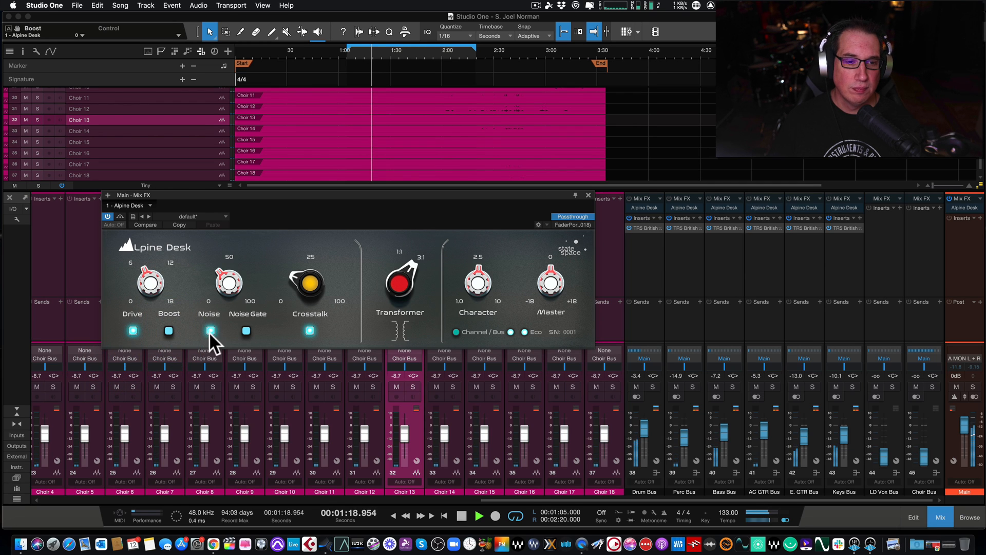
- Raise the Noise amount to 100 % during playback and stop the song
left_click_drag(221, 287, 229, 226)
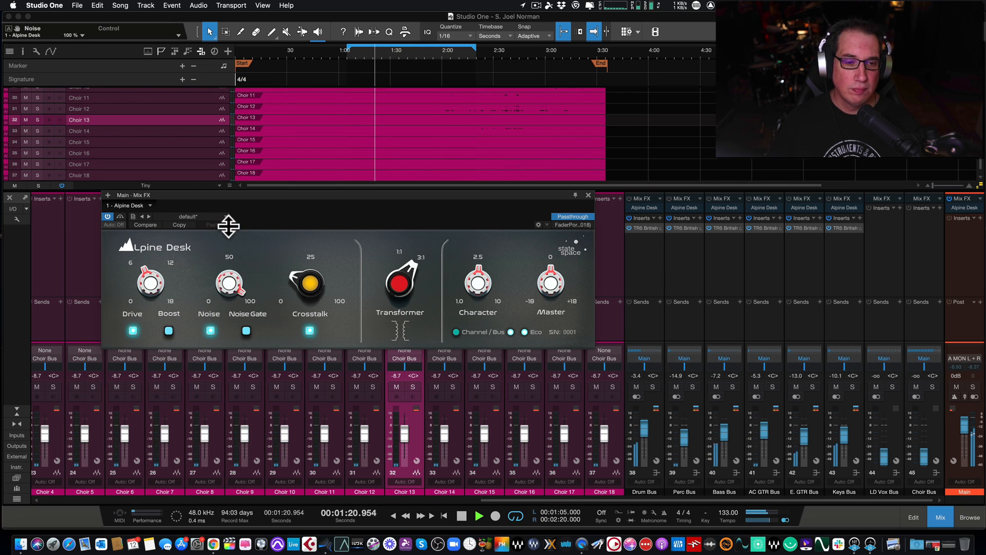
left_click_drag(222, 307, 226, 262)
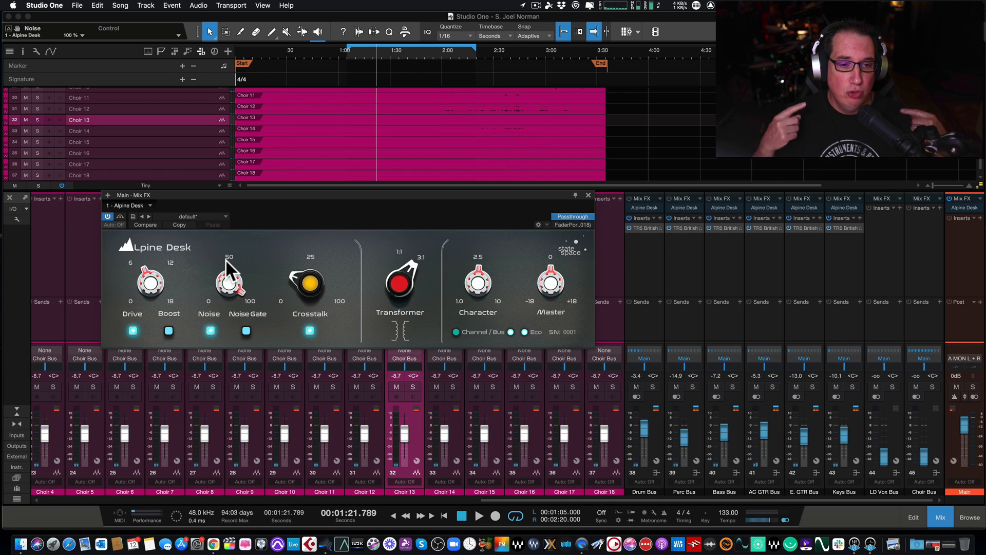
- Lower the Alpine Desk Noise amount to about 66 % and resume playback of the song
left_click_drag(226, 259, 222, 296)
key("space")
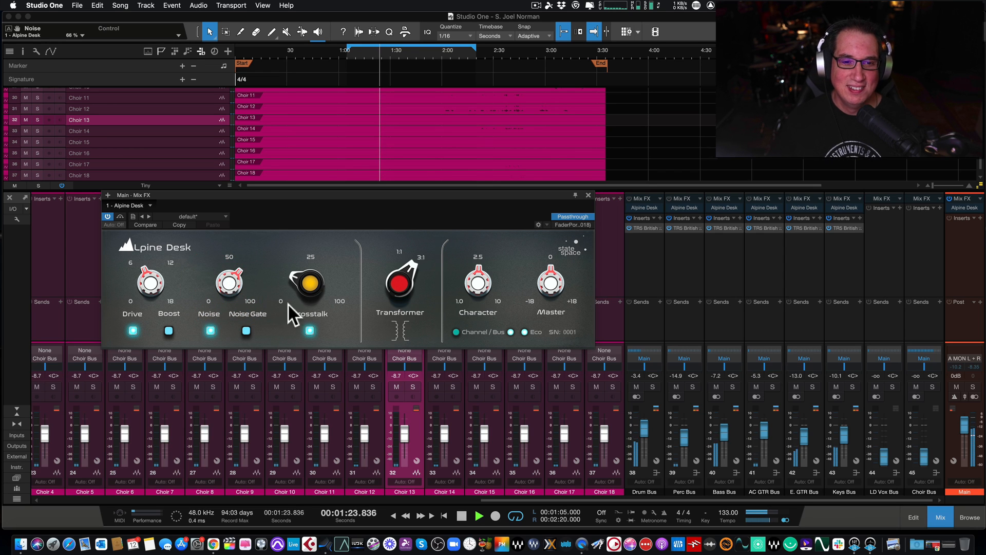
- Raise Crosstalk to 100 % during playback, switch it off and on to compare, and reduce it to 72 %
left_click_drag(297, 279, 302, 200)
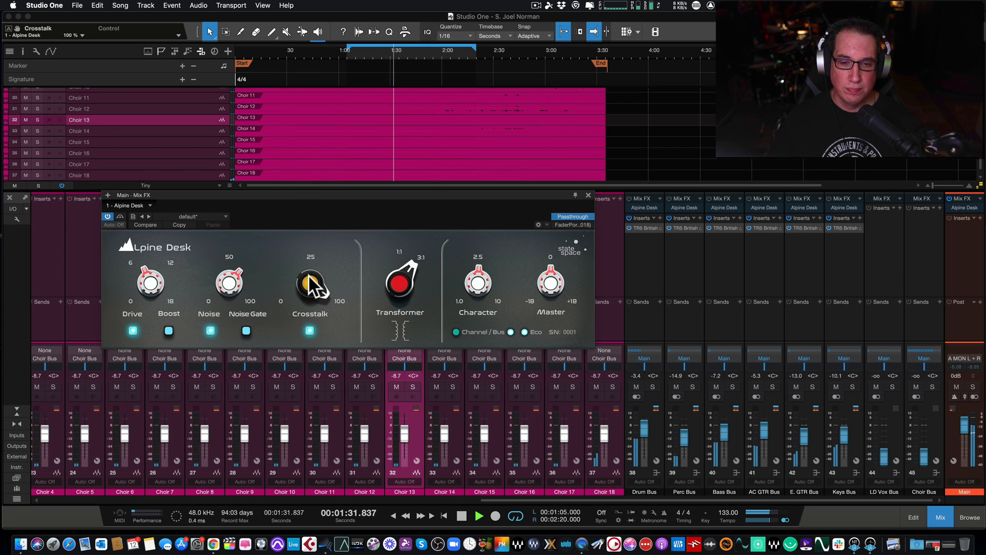
mouse_move(310, 283)
left_mouse_down()
mouse_move(301, 371)
mouse_move(308, 272)
left_mouse_up()
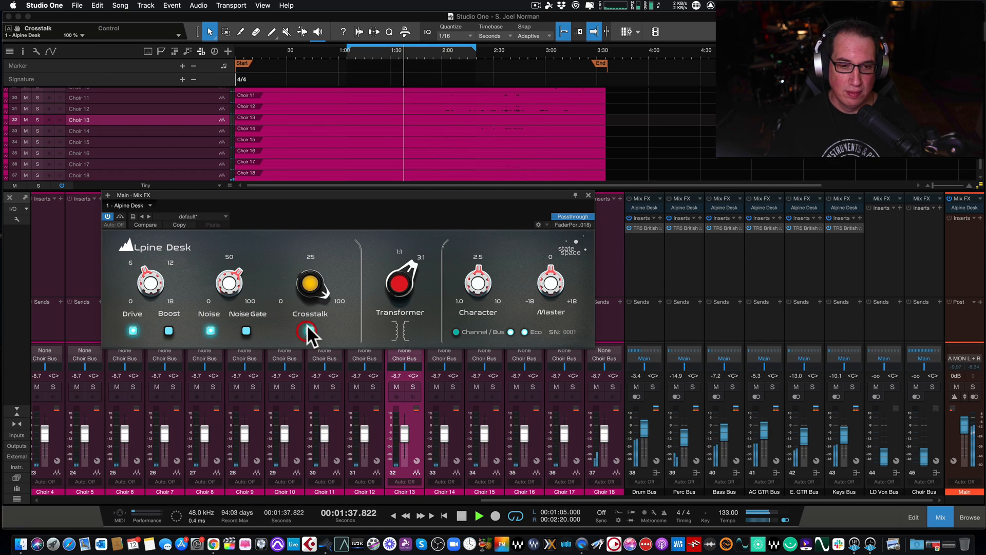
left_click(307, 328)
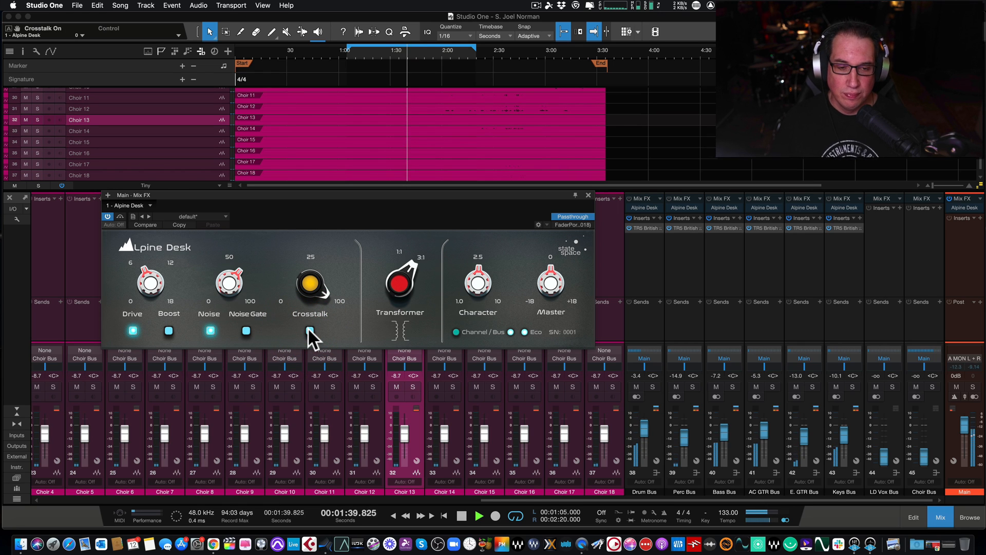
left_click(307, 327)
mouse_move(308, 285)
left_mouse_down()
mouse_move(308, 303)
mouse_move(307, 290)
left_mouse_up()
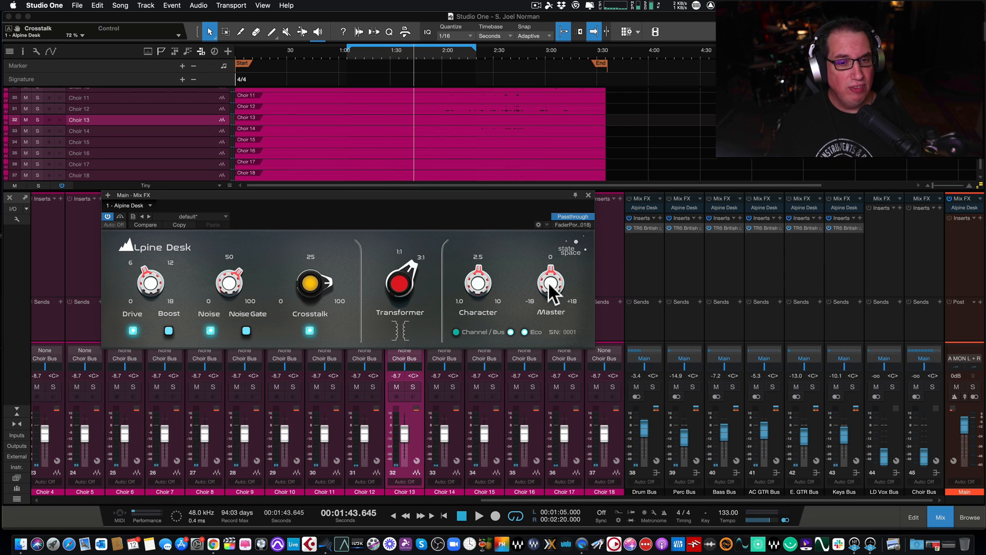
- Resume playback and lower Crosstalk to about 16 %, leaving the Crosstalk switch on
key("space")
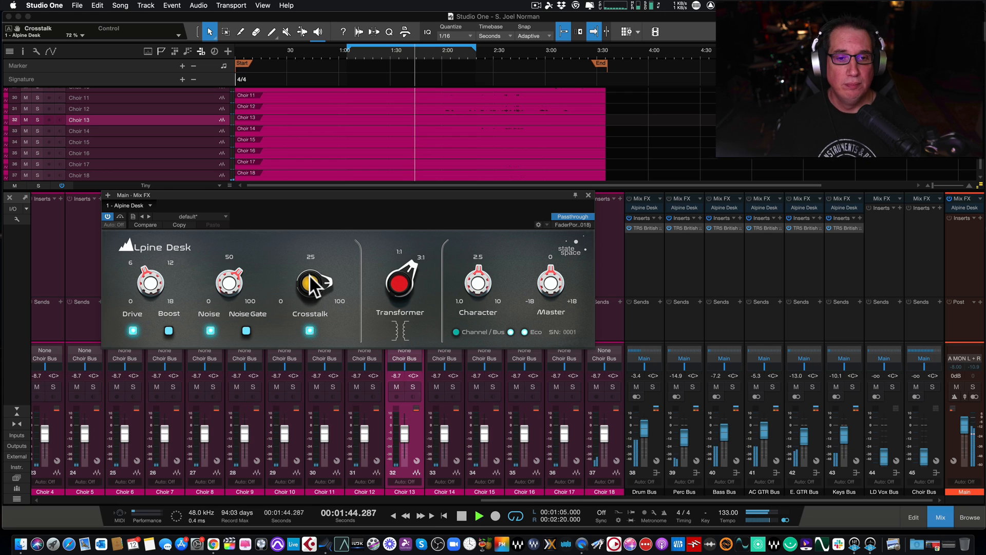
left_click_drag(312, 284, 306, 315)
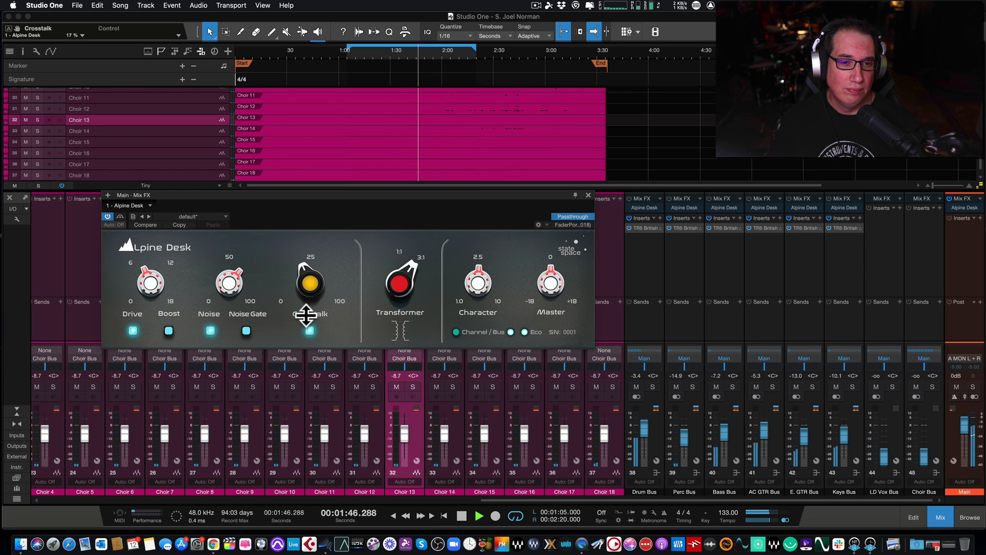
left_click(309, 329)
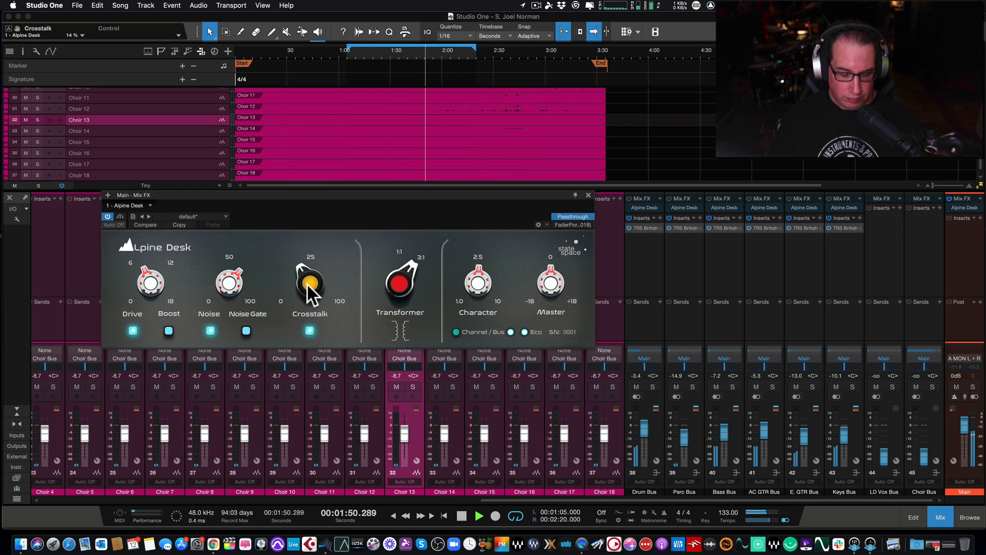
left_click_drag(307, 284, 308, 282)
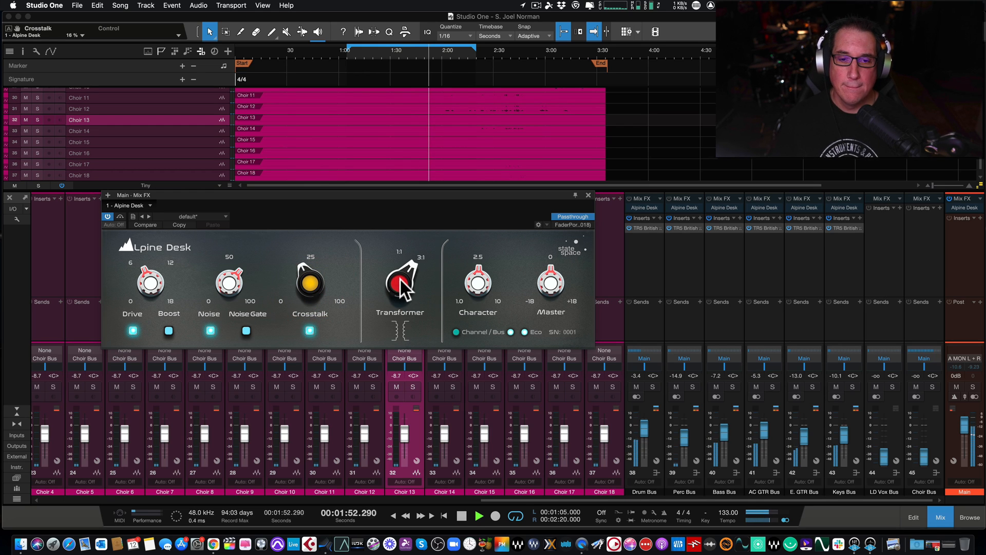
- Audition Transformer at 1:1 and restore 3:1, and sweep Character to 1.00 and 10.00, settling it near 2.5
left_click_drag(400, 283, 395, 304)
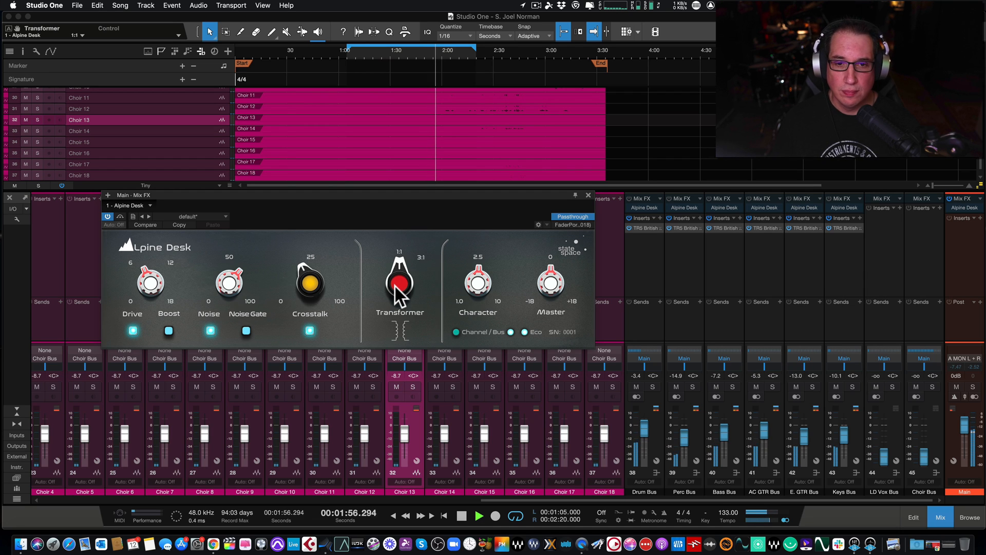
left_click_drag(394, 284, 402, 281)
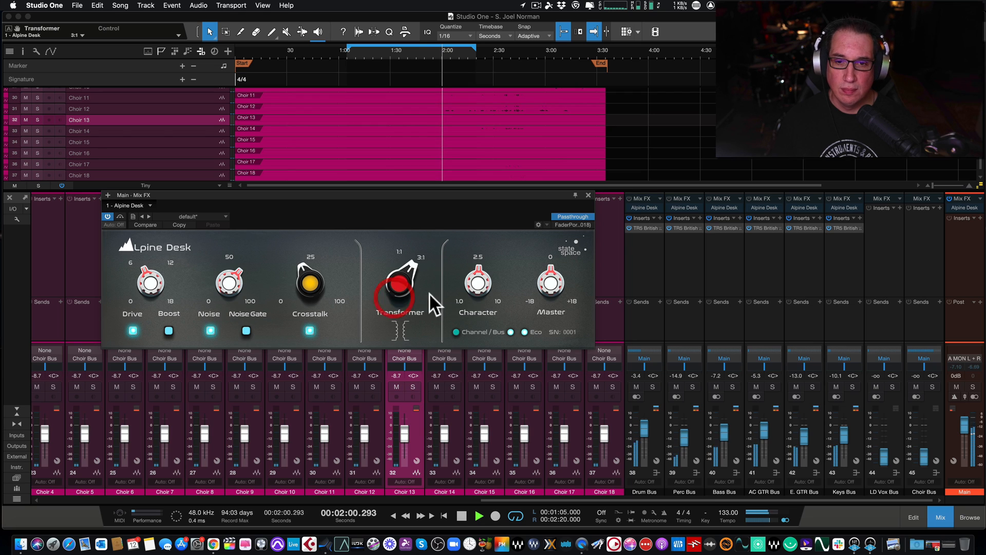
left_click(470, 290)
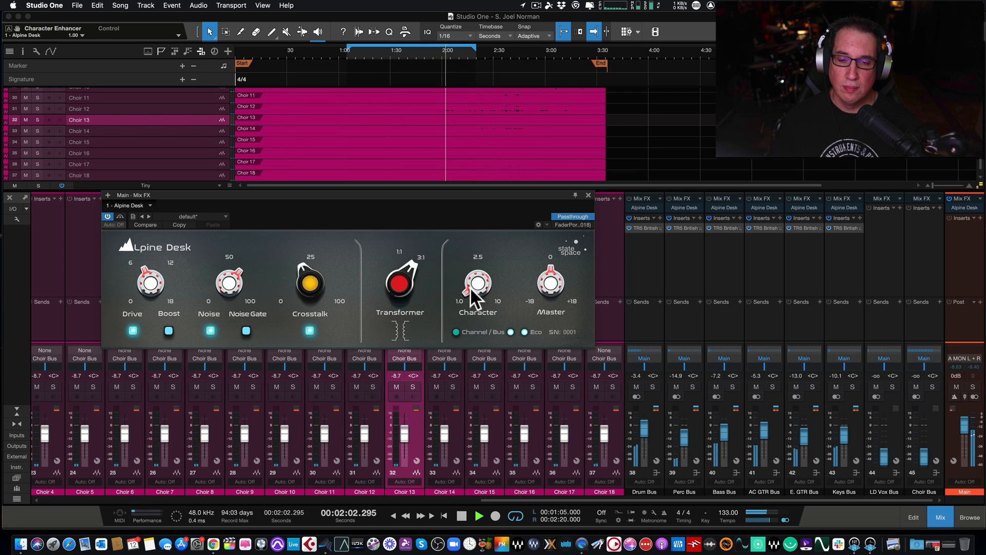
left_click_drag(470, 287, 480, 153)
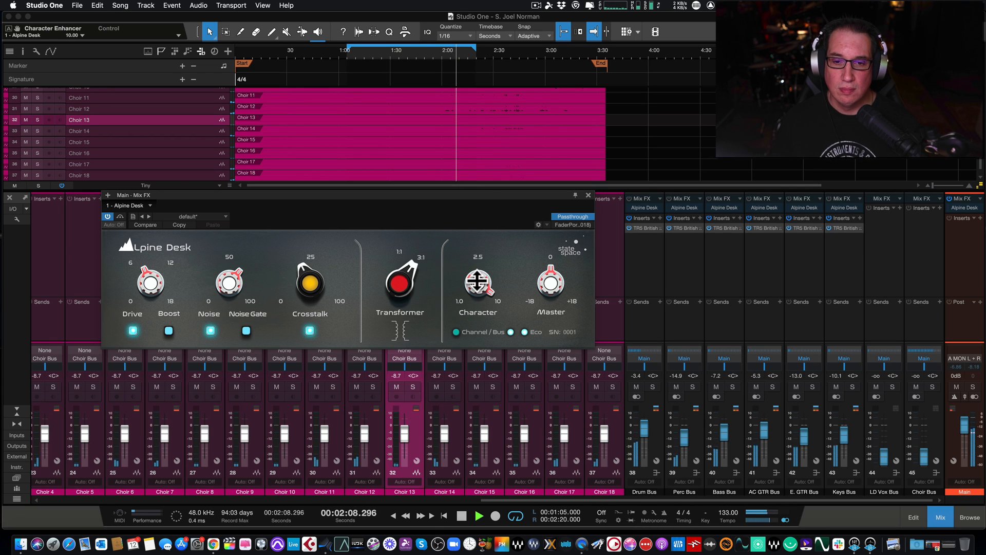
left_click_drag(473, 279, 460, 310)
- Compare Channel against Bus mode and toggle Eco during playback, restoring Bus and Eco, and set Character to 2.58
left_click(455, 332)
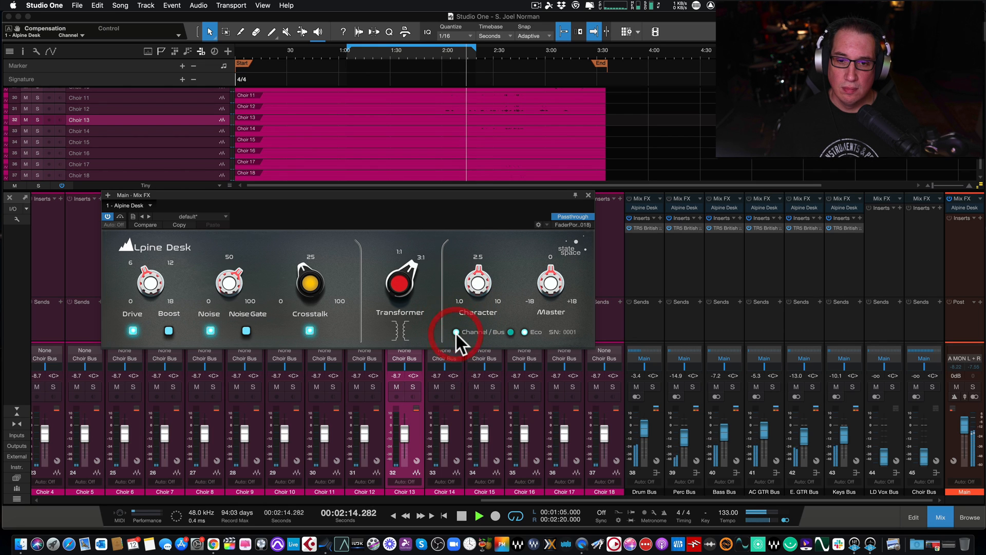
left_click(510, 332)
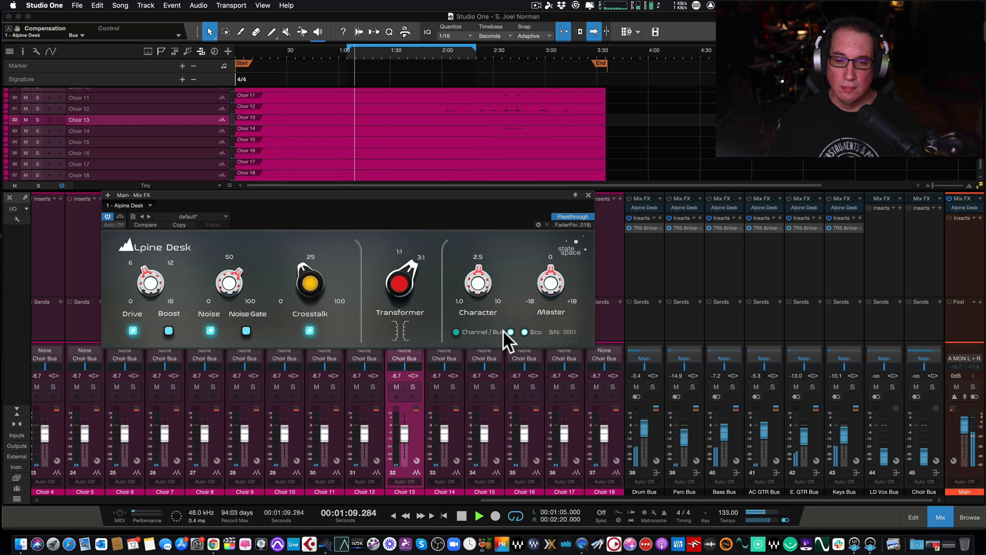
left_click(455, 331)
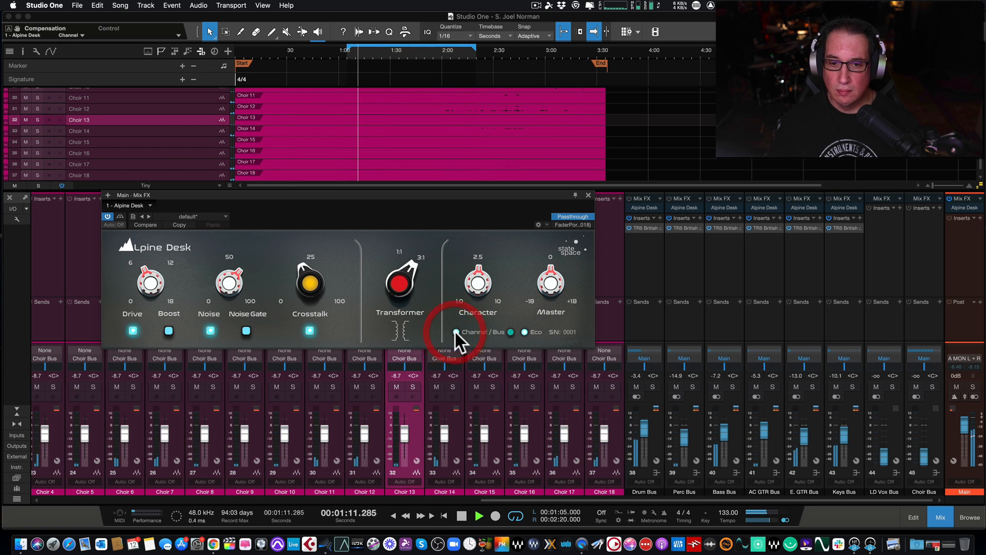
left_click(509, 331)
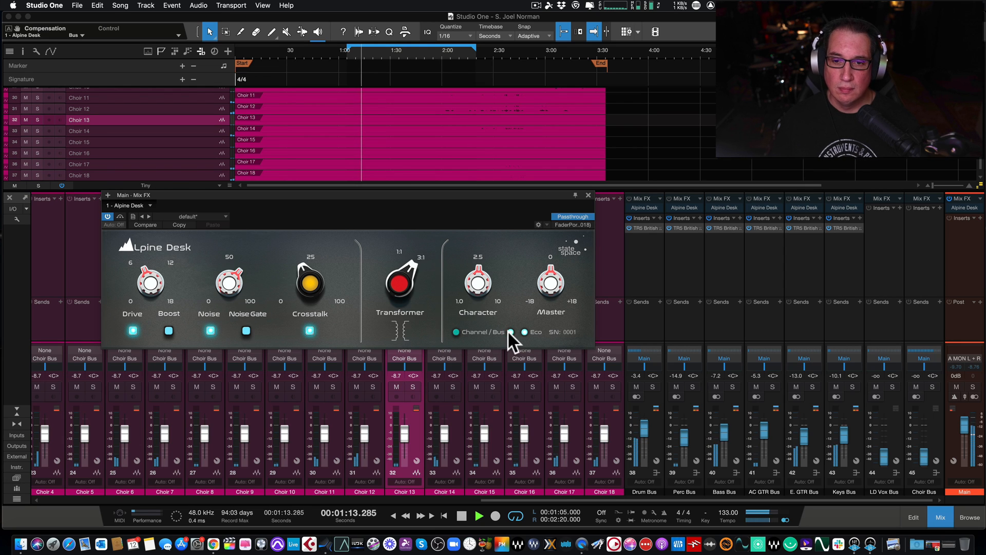
left_click(524, 331)
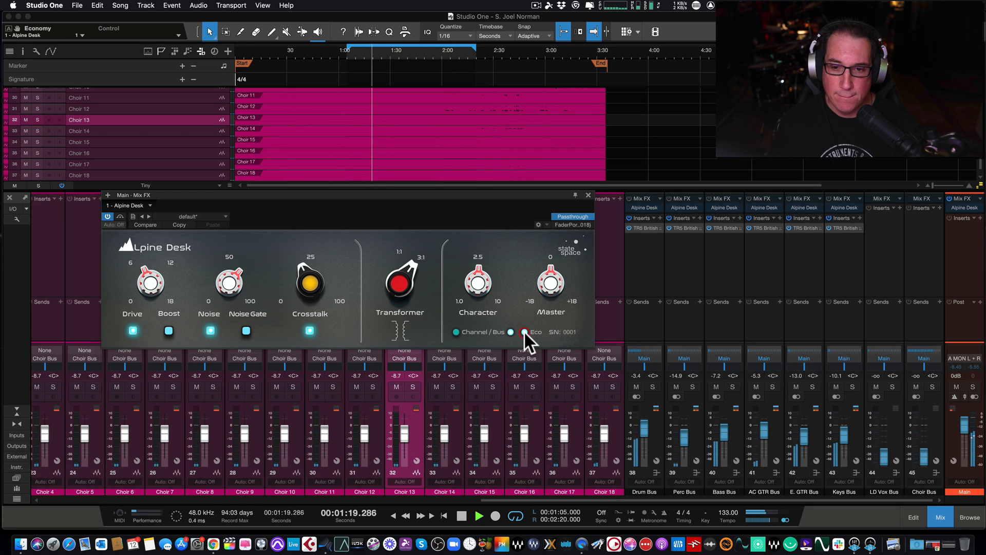
left_click(524, 331)
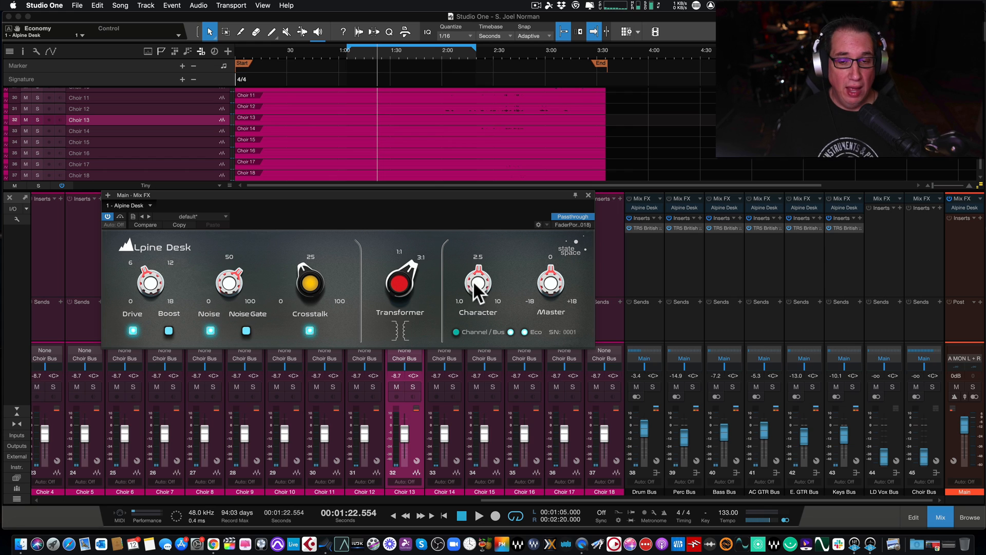
left_click_drag(476, 284, 460, 269)
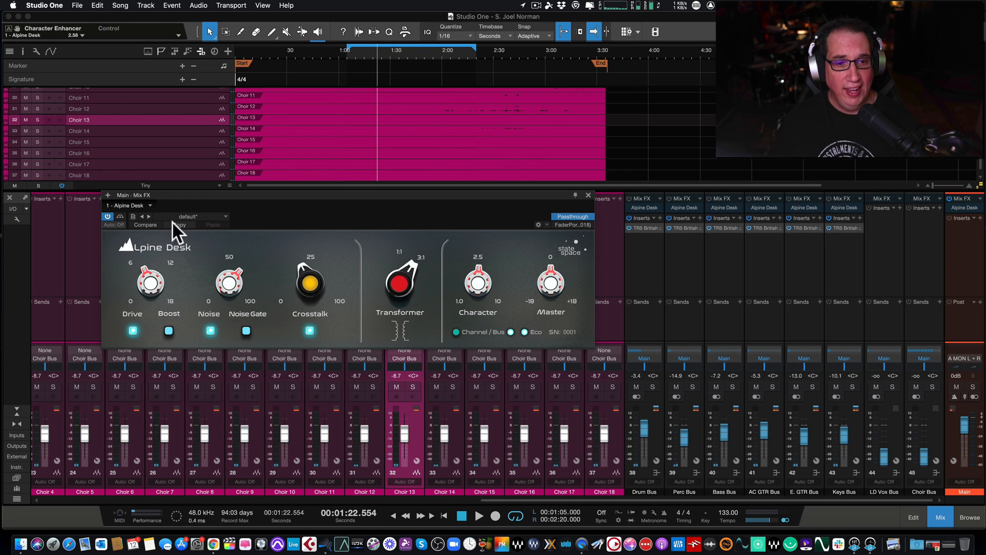
- Toggle the Alpine Desk bypass repeatedly during playback to compare the mix with and without the emulation, leaving it active
left_click(120, 216)
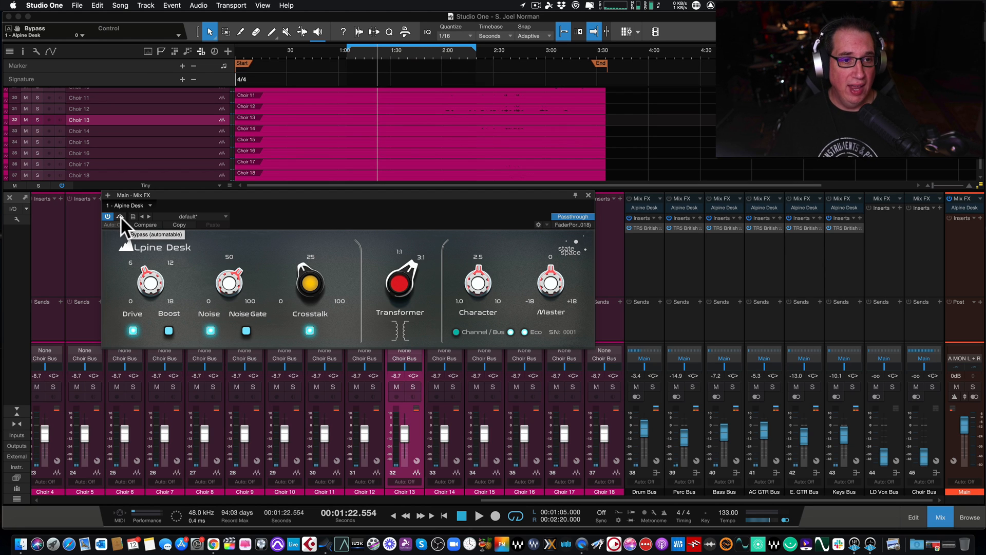
left_click(120, 216)
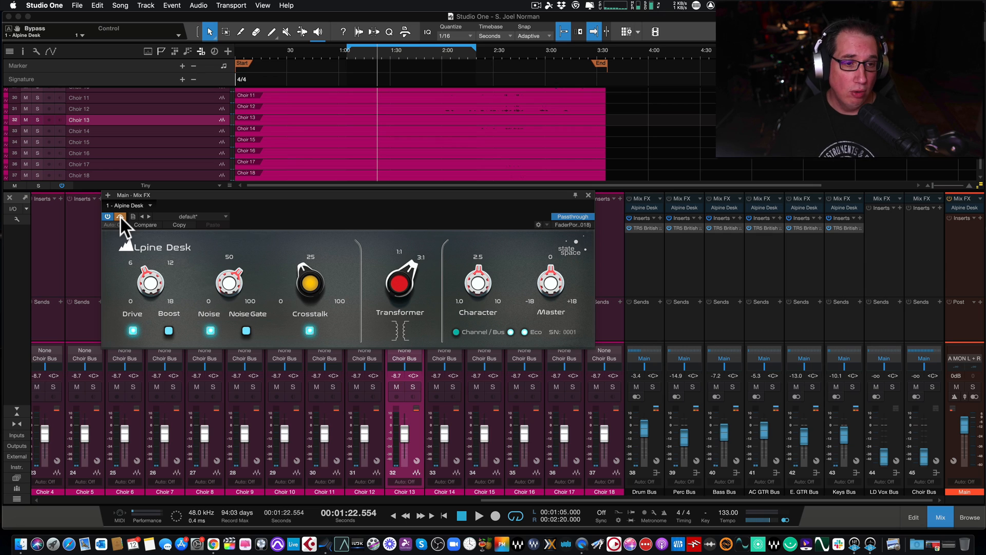
left_click(119, 216)
key("space")
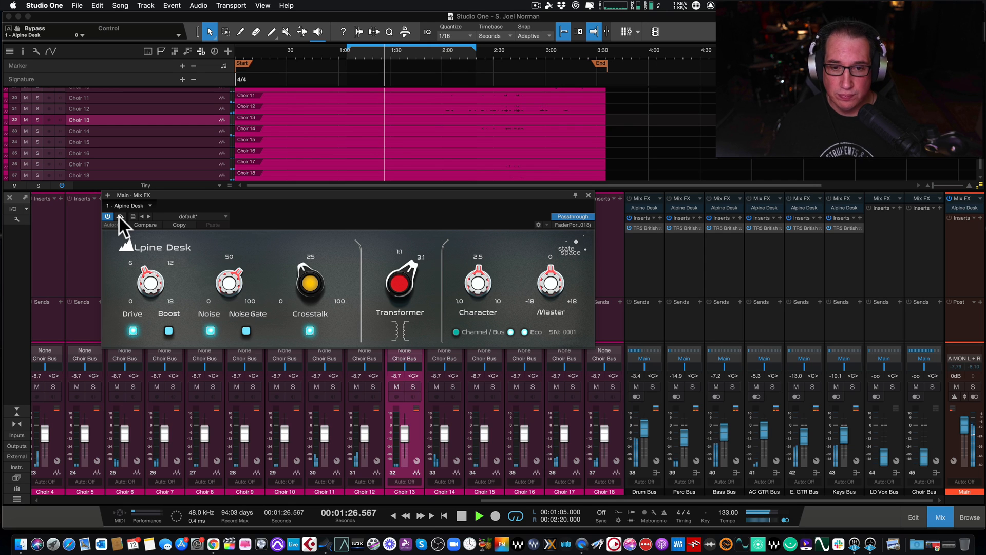
left_click(119, 216)
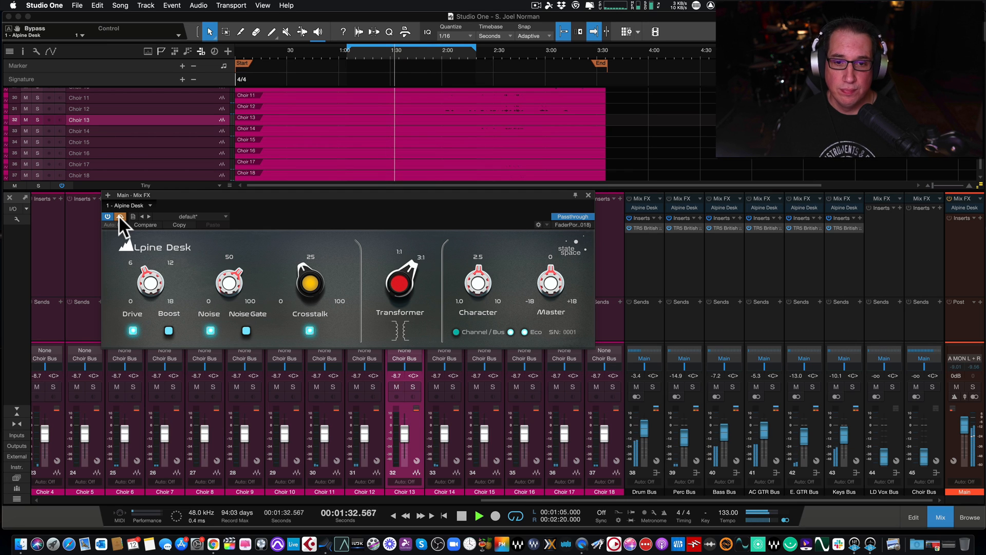
left_click(120, 215)
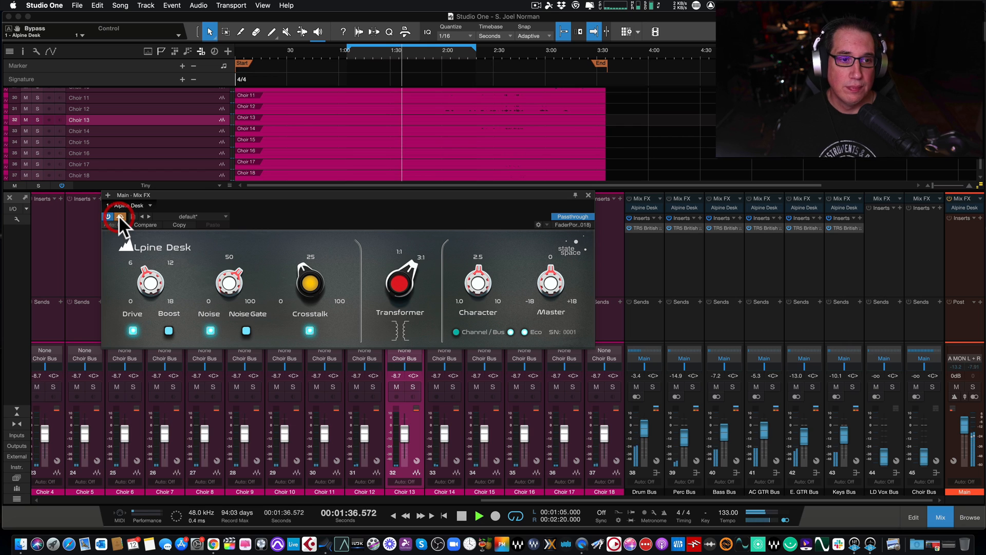
left_click(119, 215)
left_click(119, 216)
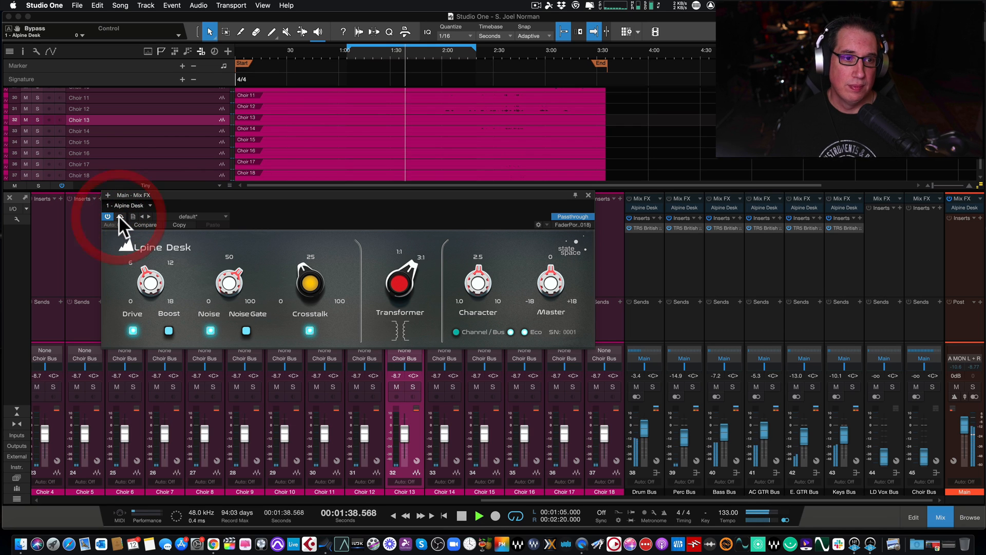
left_click(118, 215)
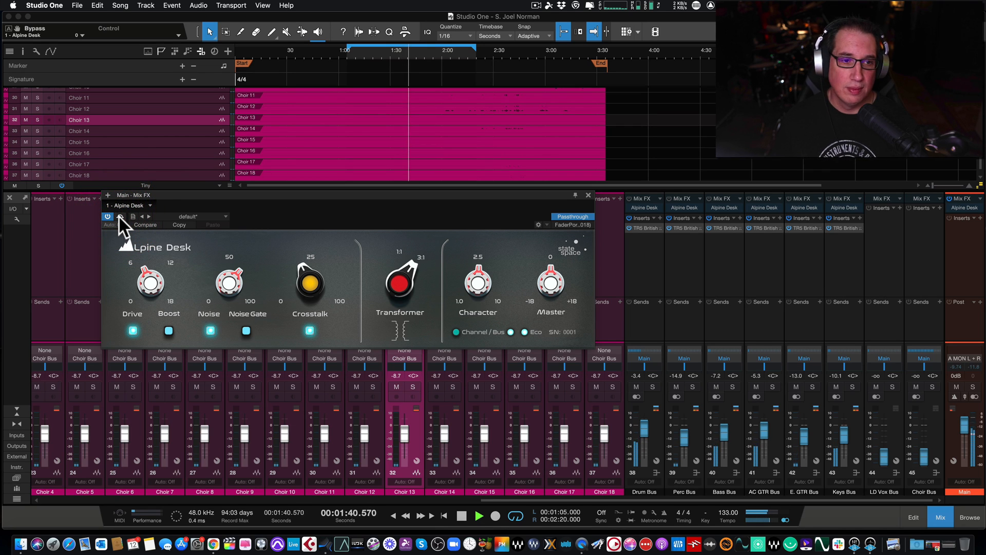
left_click(119, 215)
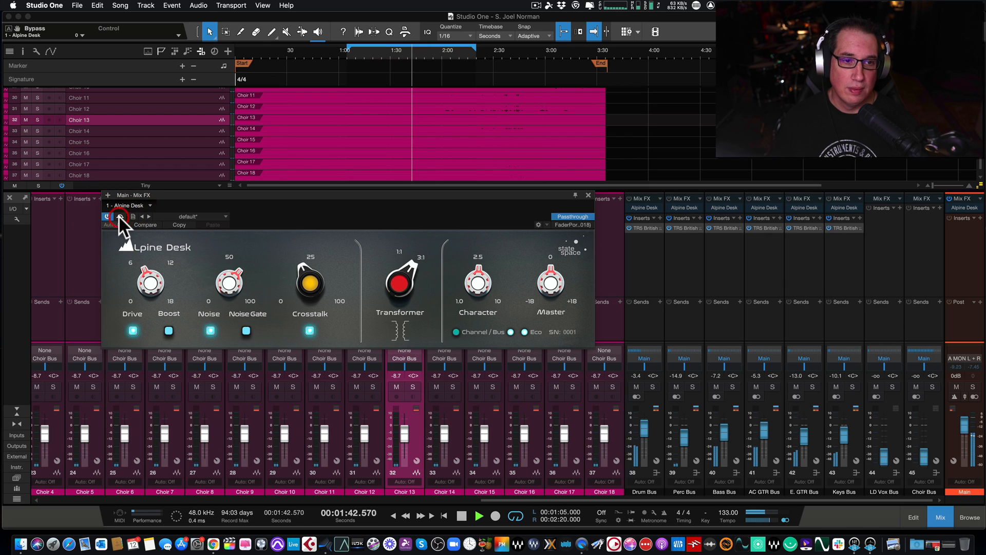
left_click(119, 215)
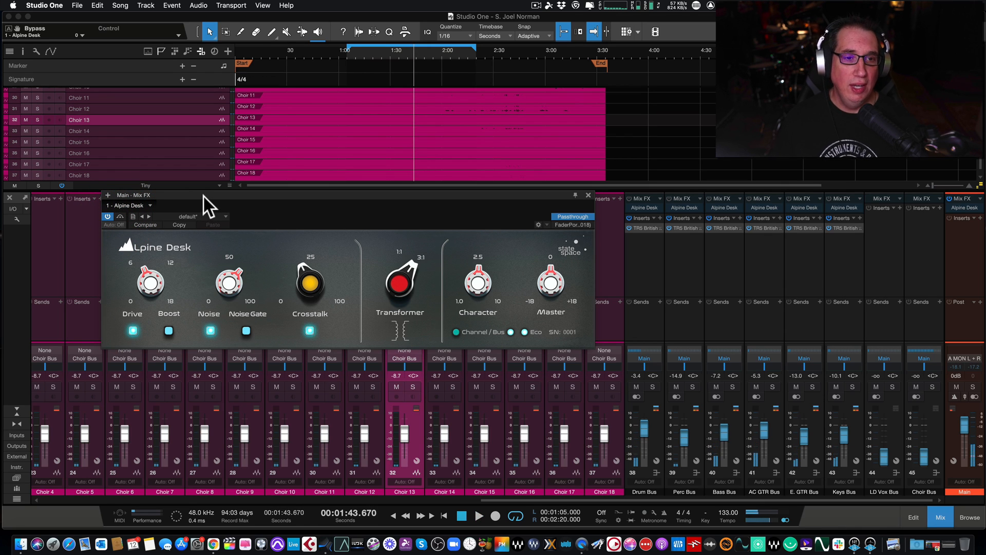
- Close the Alpine Desk window for the main bus
left_click_drag(229, 194, 227, 202)
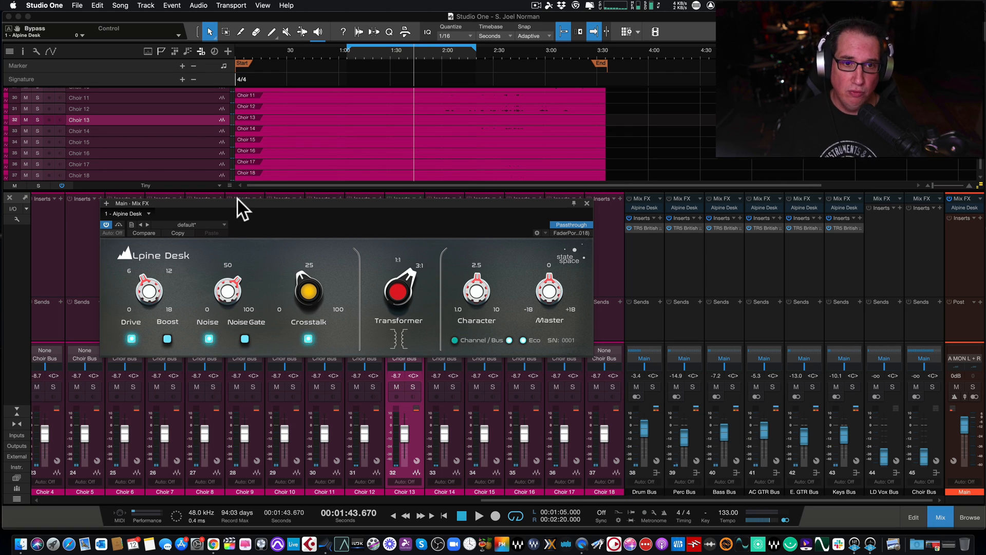
left_click(587, 202)
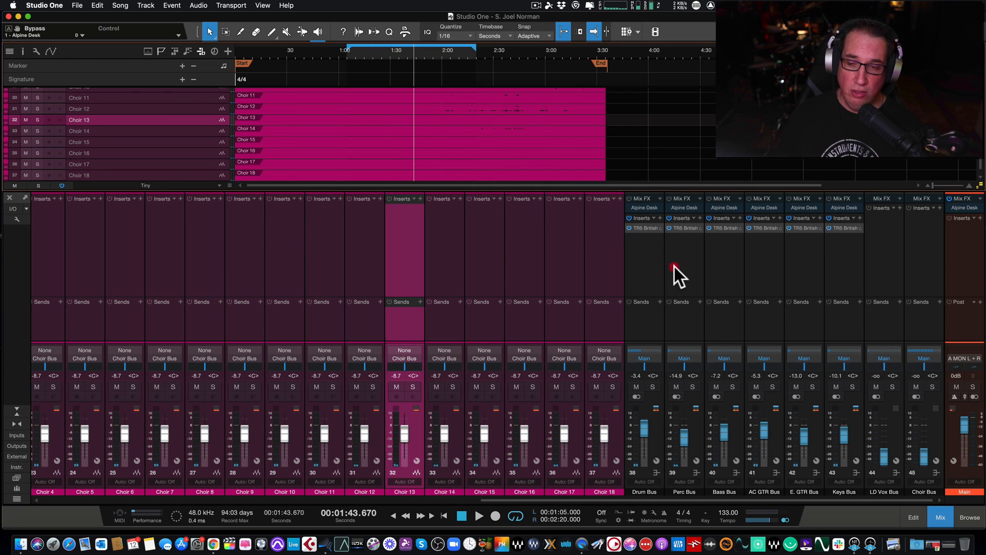
- Select the Drum Bus, Perc Bus and Bass Bus channels in turn to point out their Alpine Desk Mix FX, ending on Drum Bus
left_click(674, 266)
left_click(637, 261)
left_click(681, 264)
left_click(726, 266)
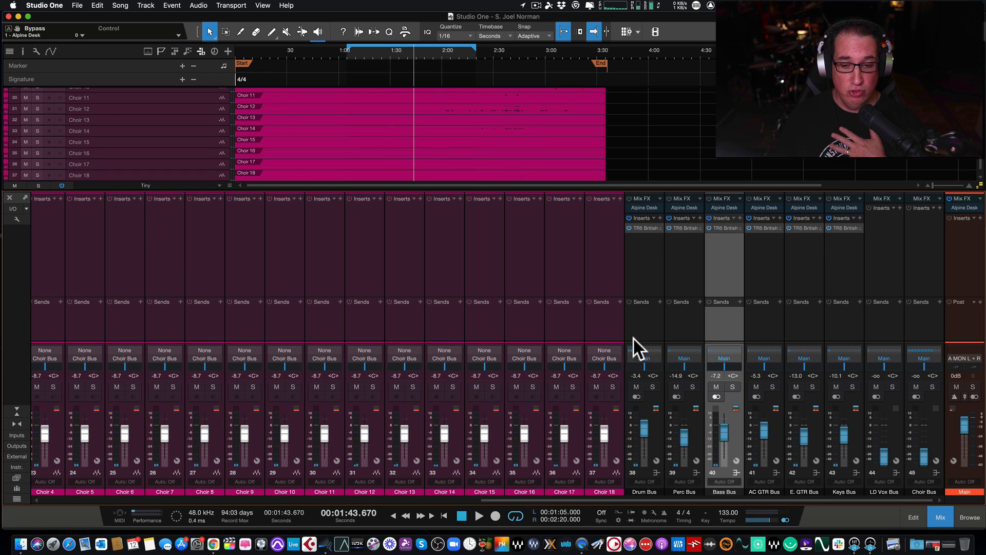
left_click(649, 272)
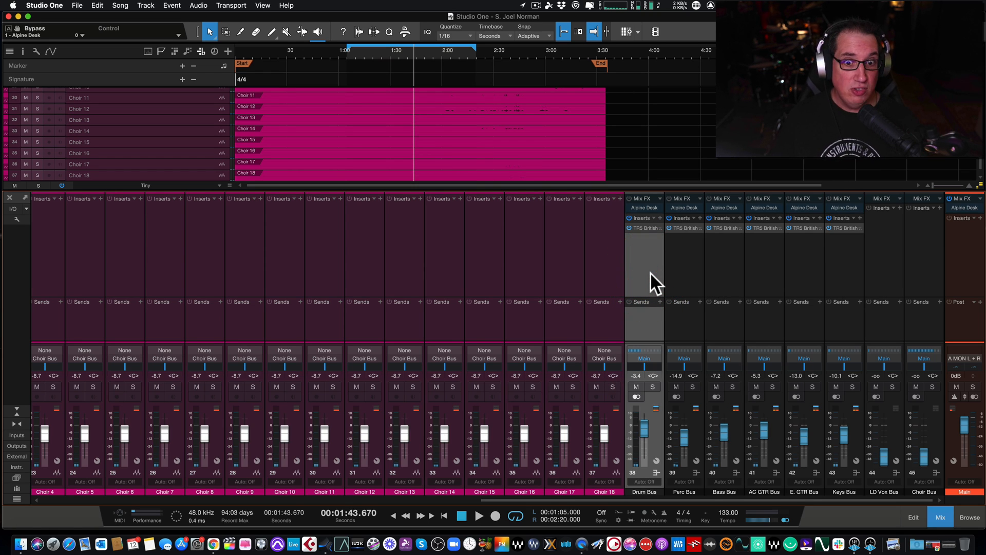
left_click(688, 269)
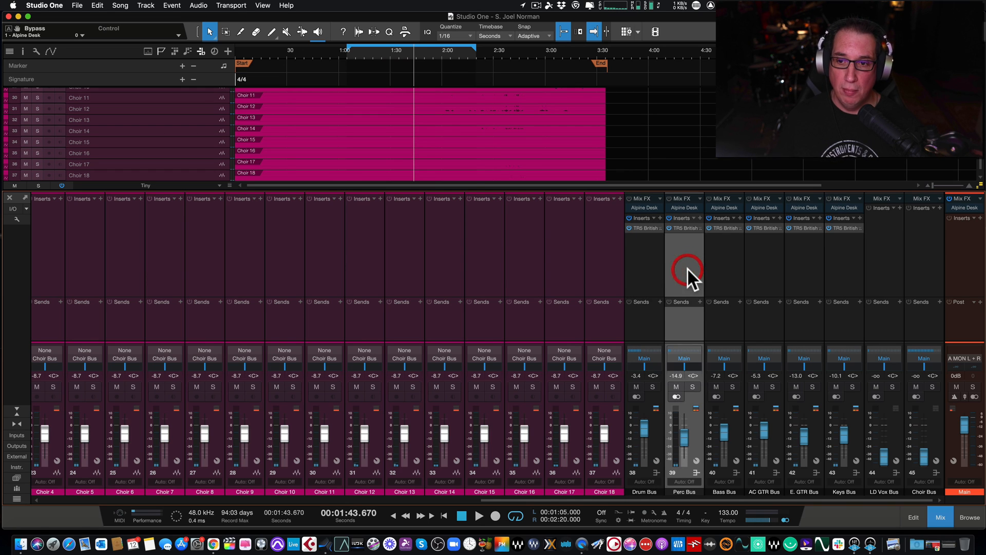
left_click(725, 269)
left_click(640, 282)
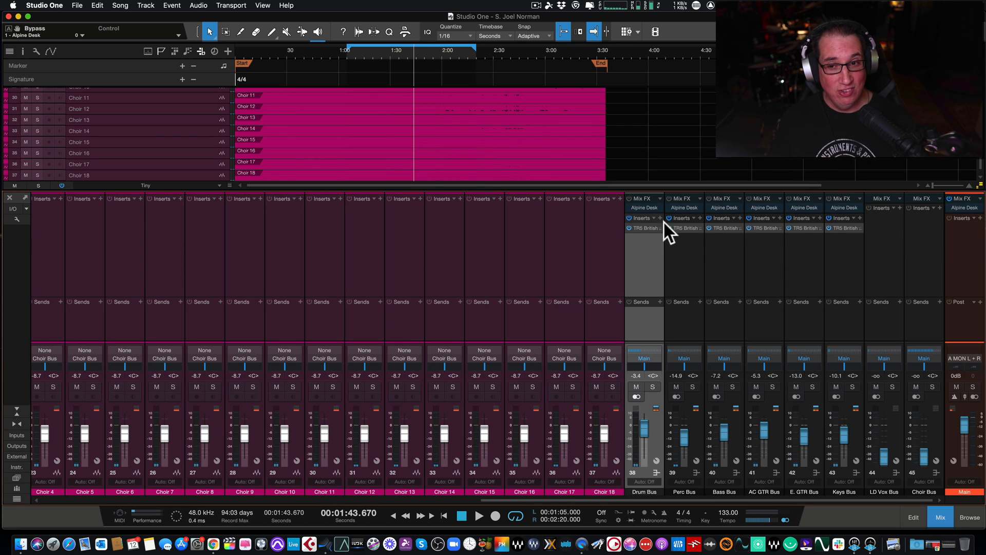
- Open and close the Alpine Desk Mix FX on the Drum Bus, Perc Bus and Bass Bus in turn to view their settings
left_click(633, 205)
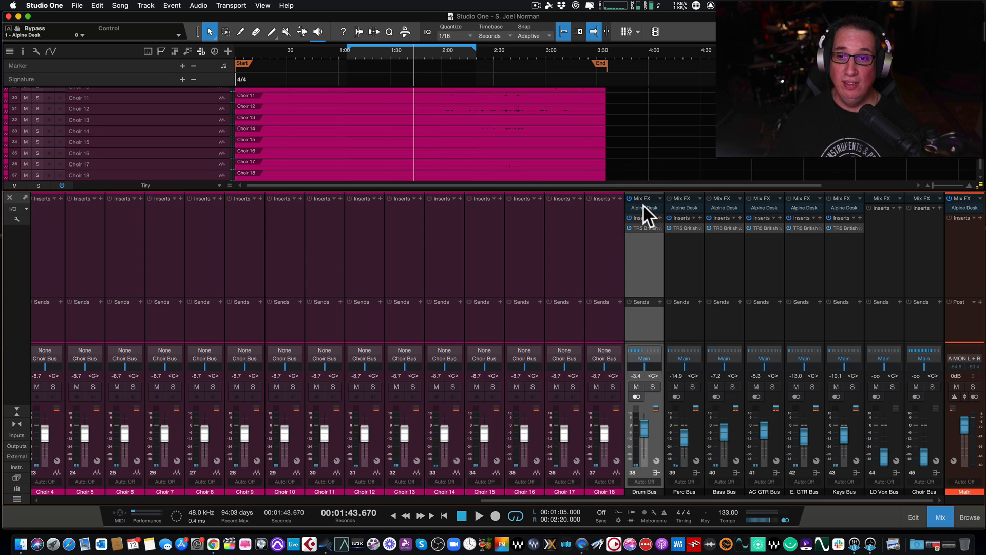
double_click(643, 206)
left_click(642, 205)
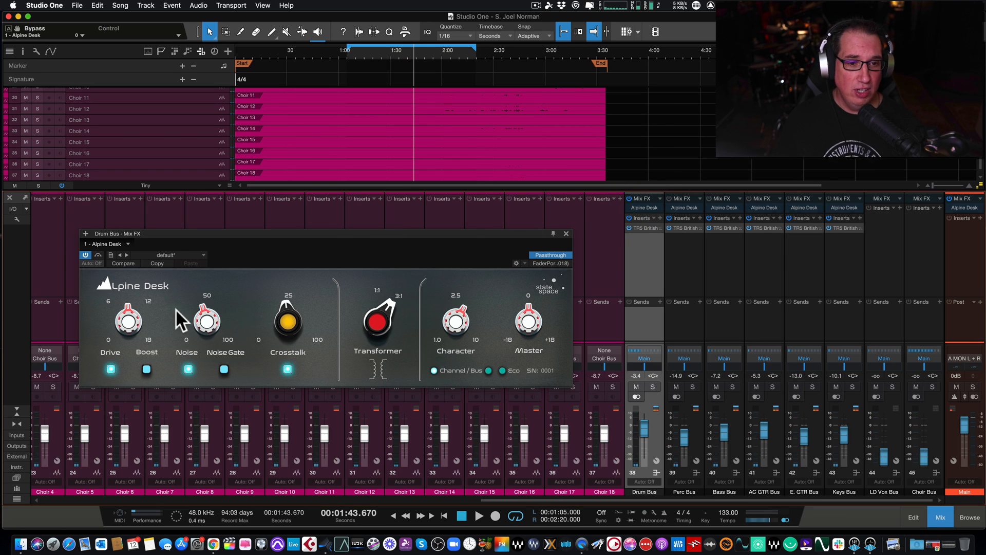
left_click(566, 233)
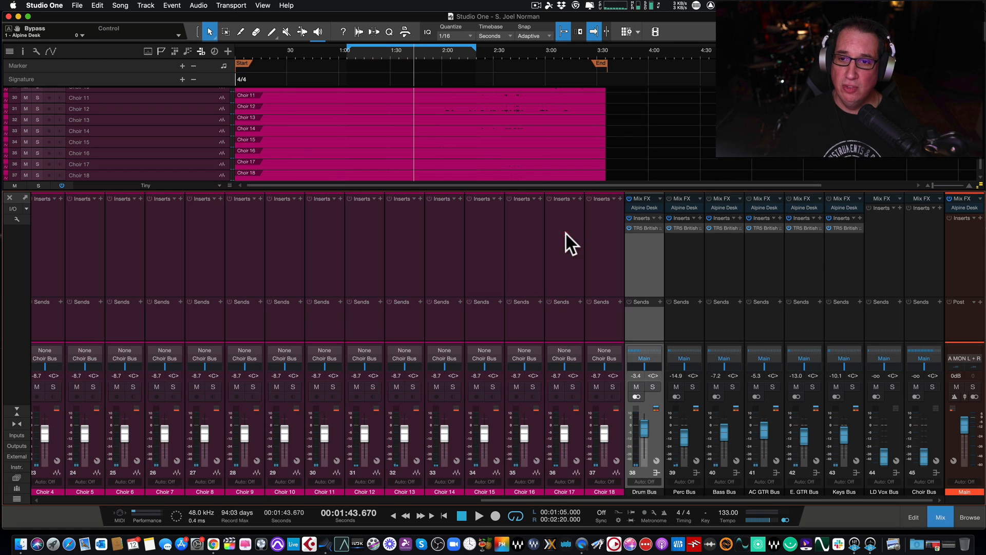
left_click(668, 198)
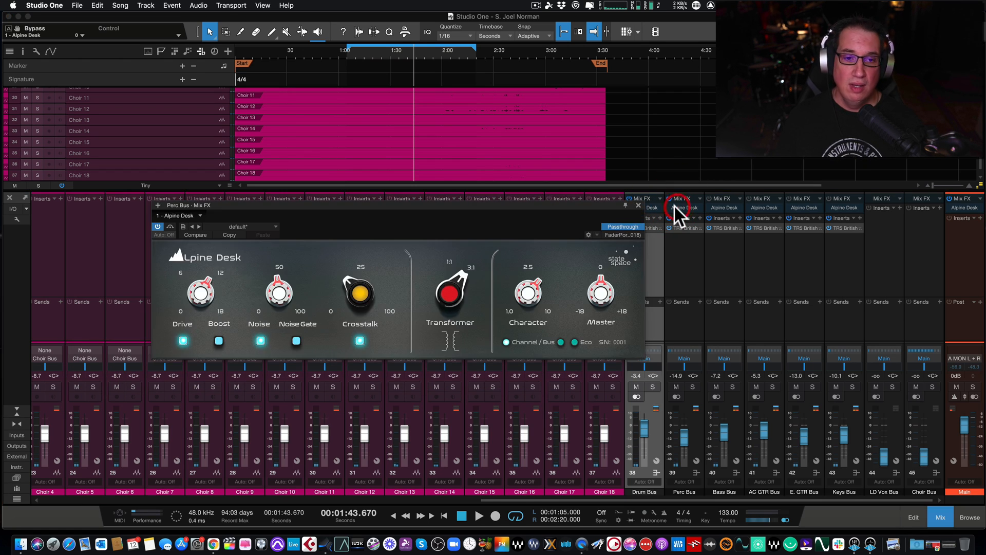
left_click(638, 203)
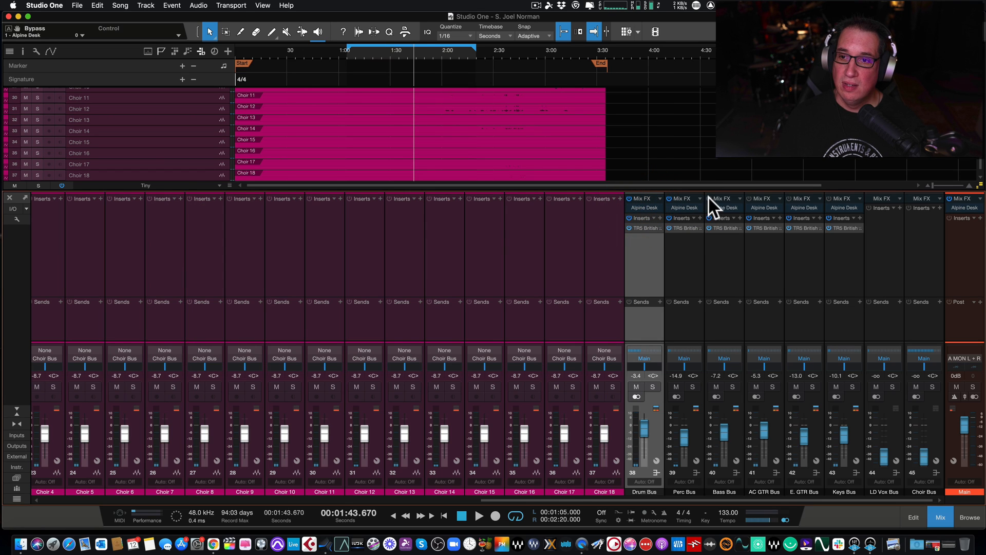
left_click(719, 204)
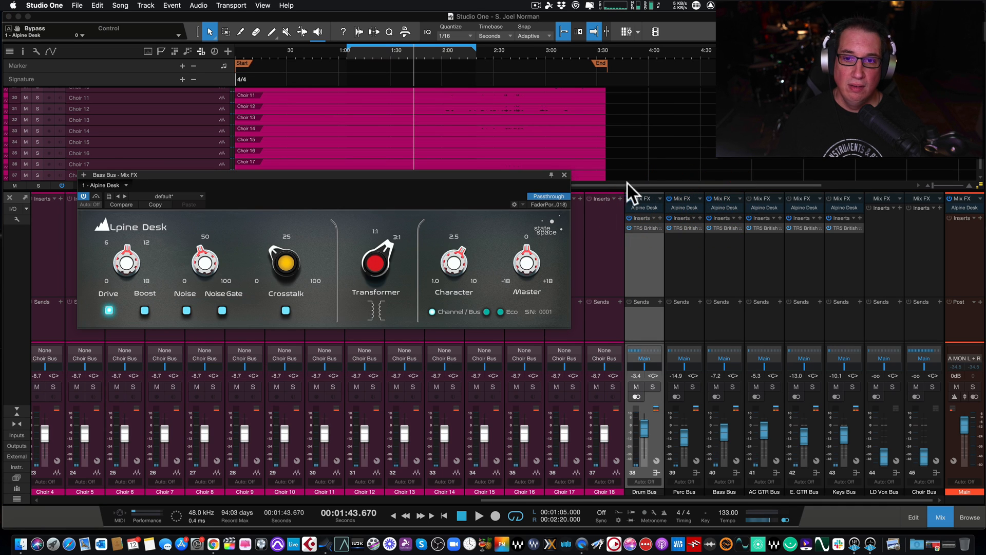
left_click(562, 174)
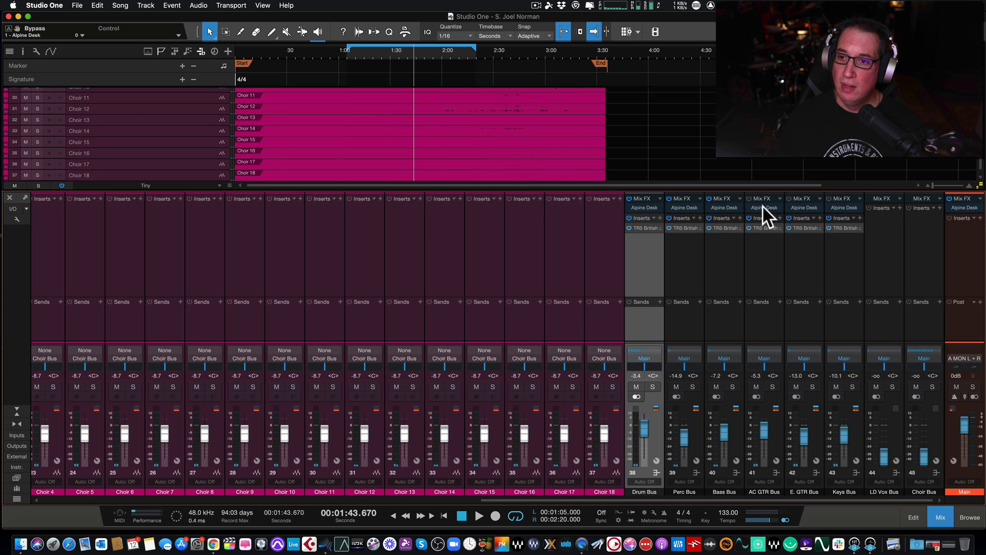
- View the Alpine Desk settings on the AC GTR Bus, E. GTR Bus and Keys Bus in turn, closing each window
left_click(755, 204)
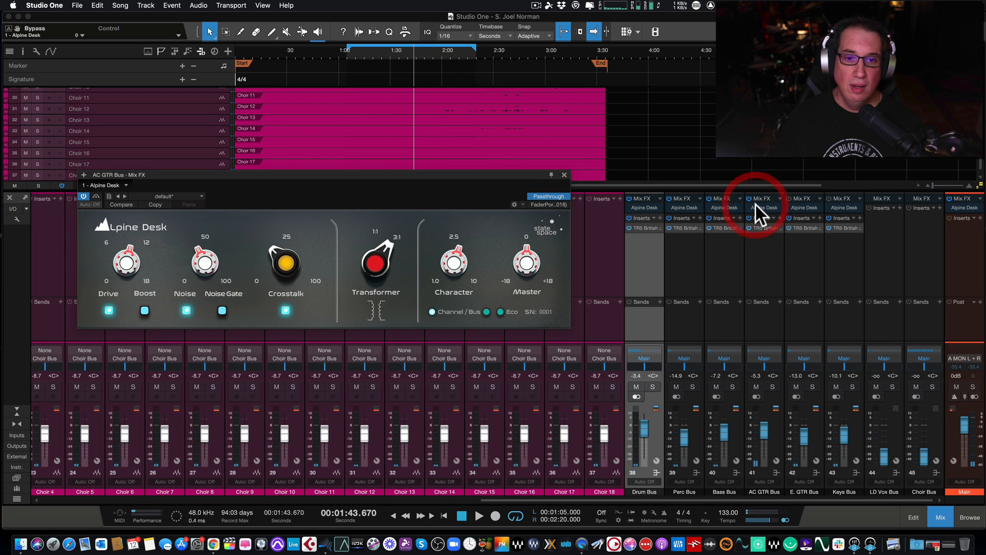
left_click(564, 174)
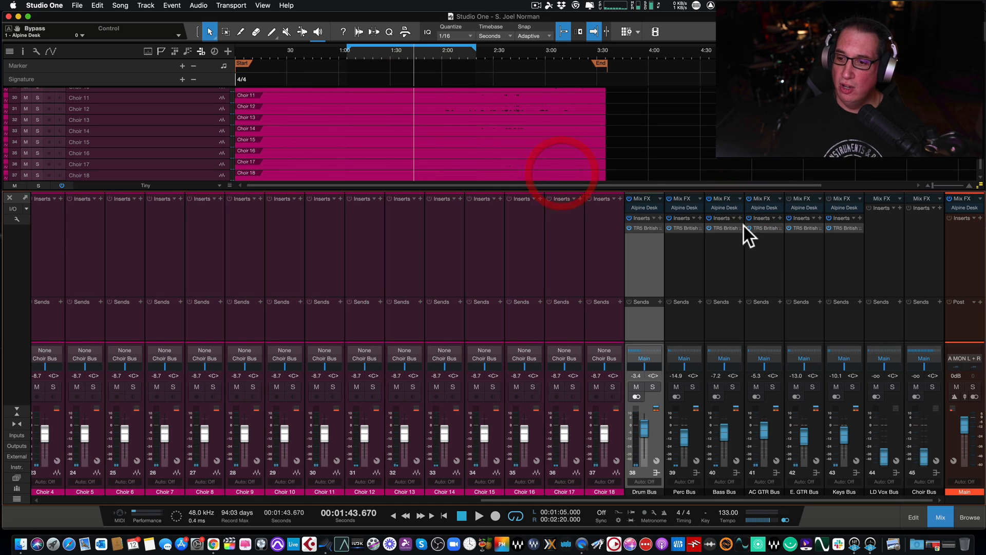
left_click(799, 206)
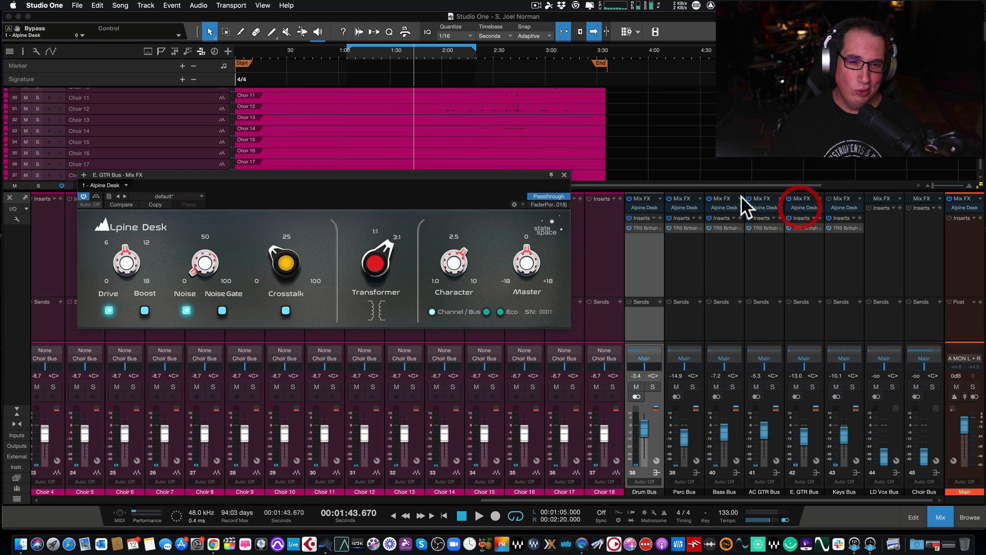
left_click(564, 174)
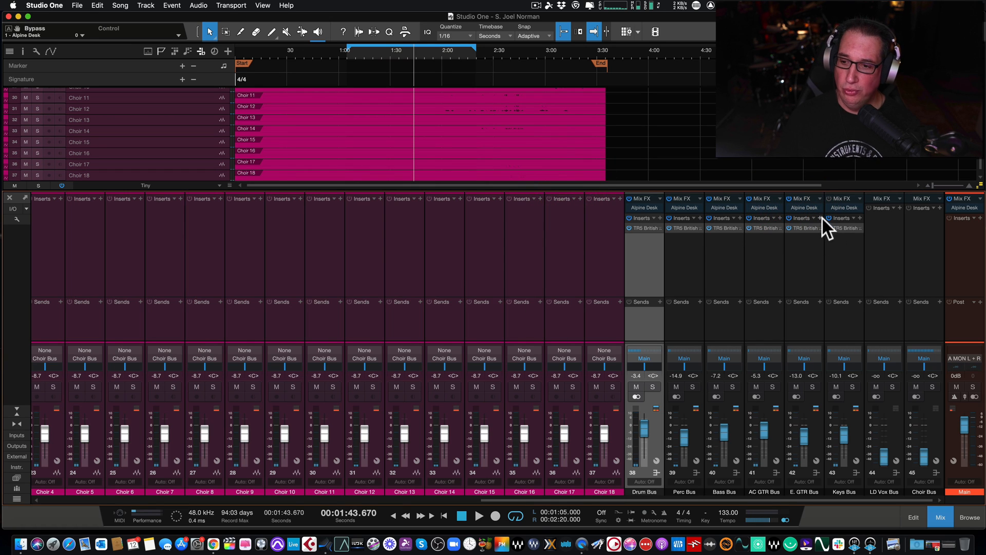
left_click(841, 207)
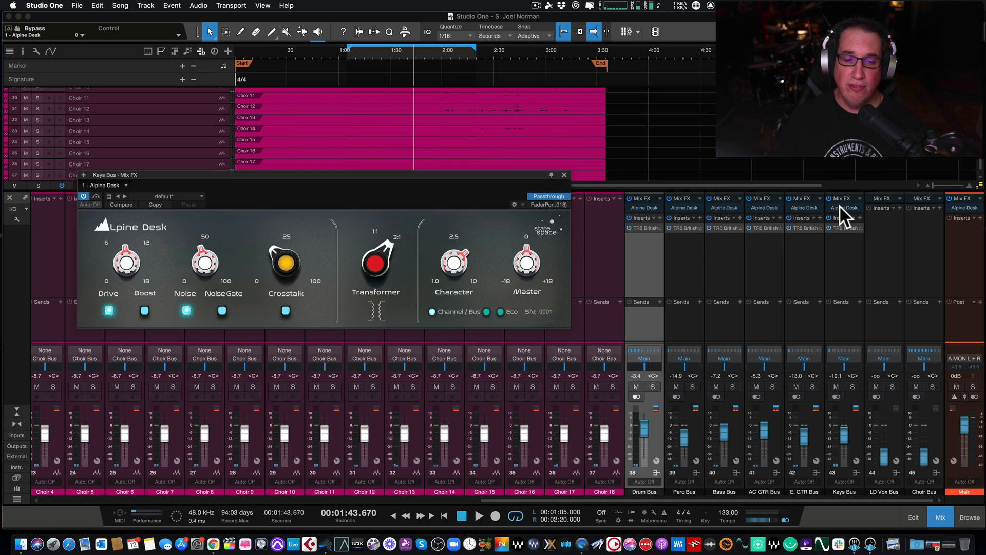
left_click(564, 174)
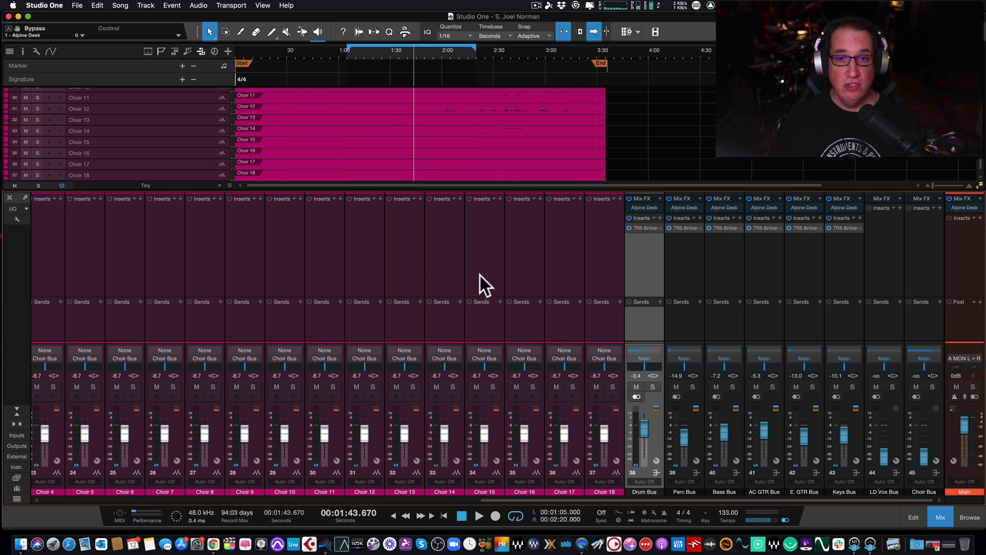
- Place the playhead at 1:10, select the channels from Drum Bus through Keys Bus, and start playback
left_click(354, 54)
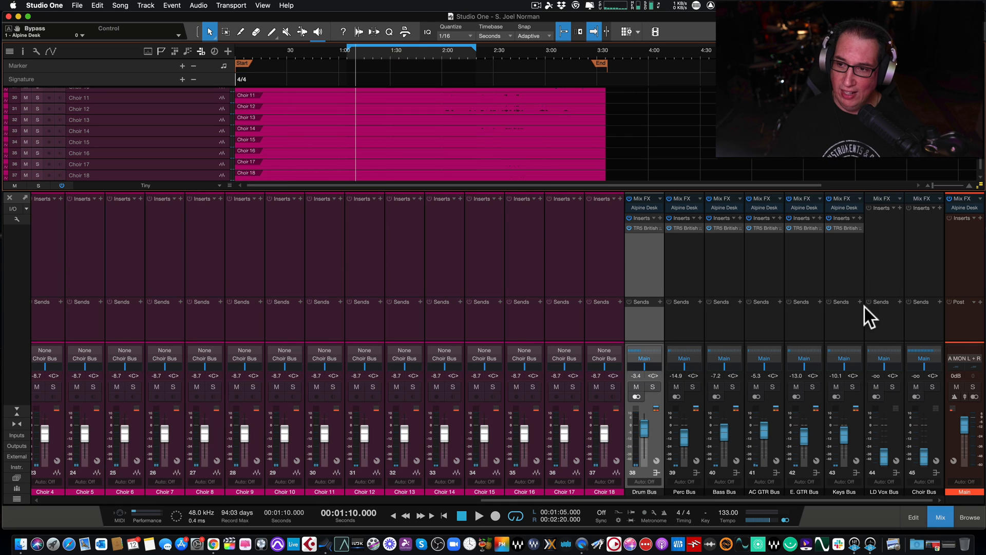
left_click(842, 315, "shift")
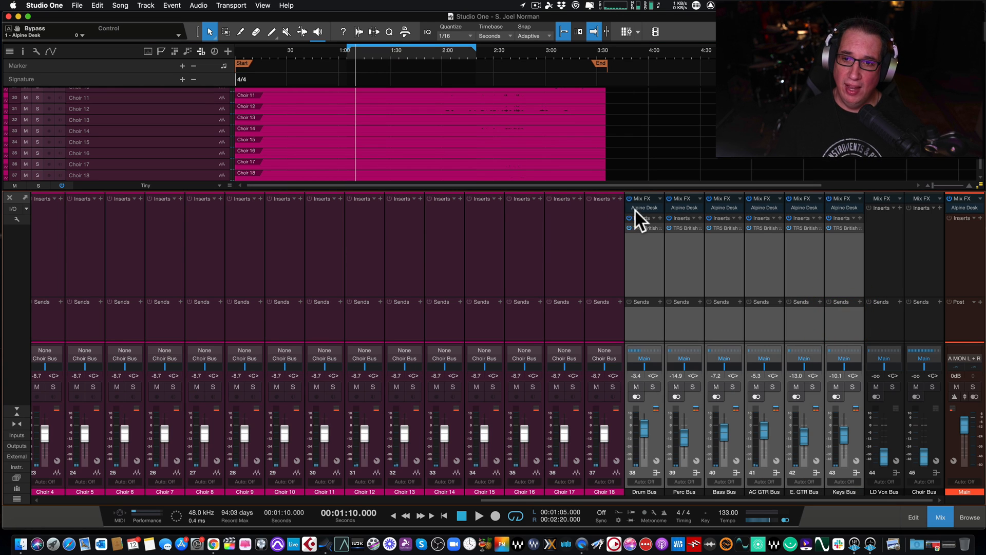
left_click(627, 199)
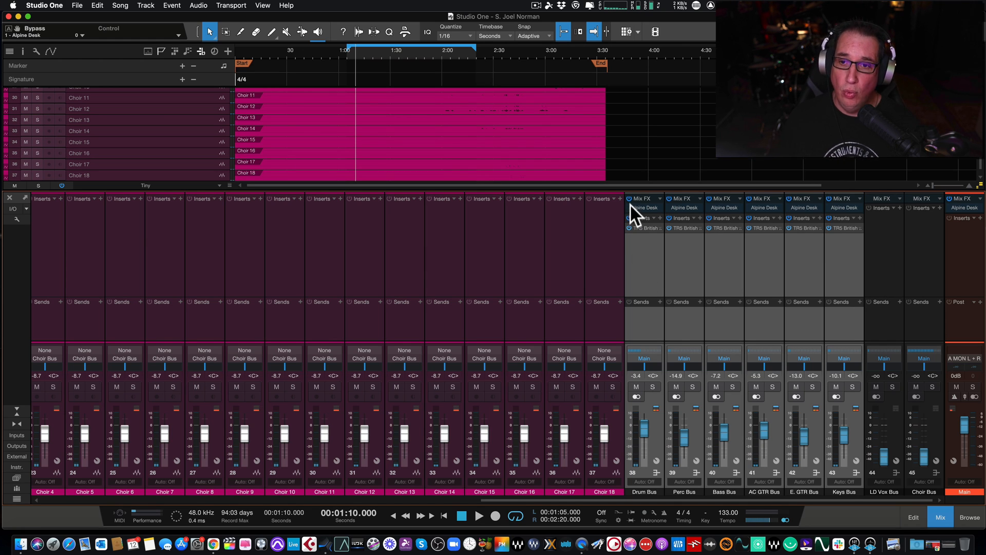
key("space")
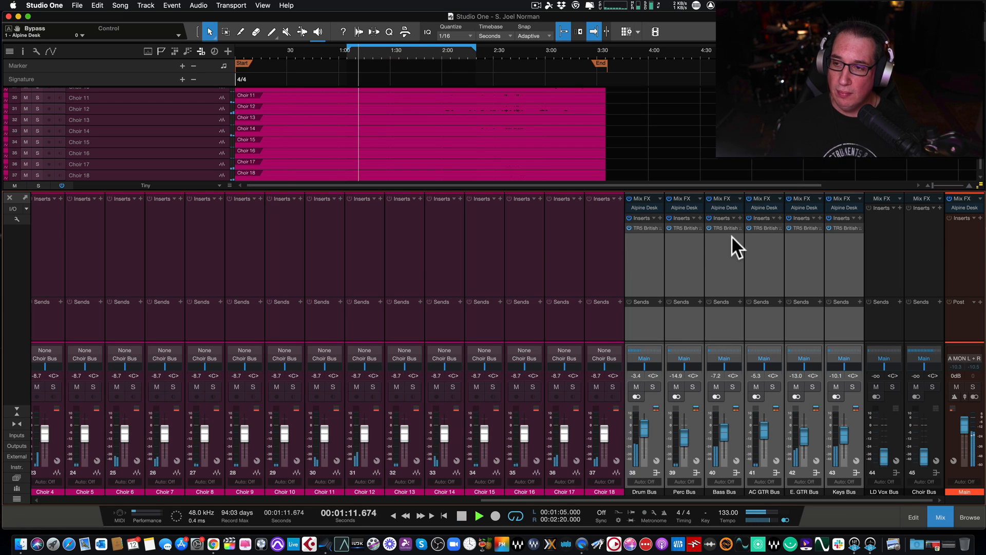
- Open the Drum Bus Alpine Desk and switch off Mix FX from Drum Bus through Keys Bus during playback for comparison
left_click(643, 204)
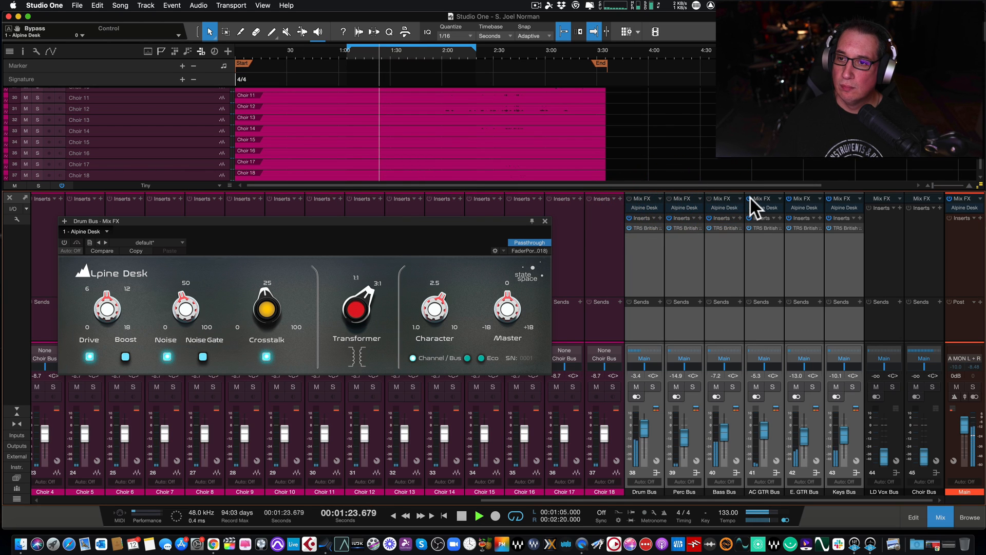
left_click(826, 197)
left_click(789, 197)
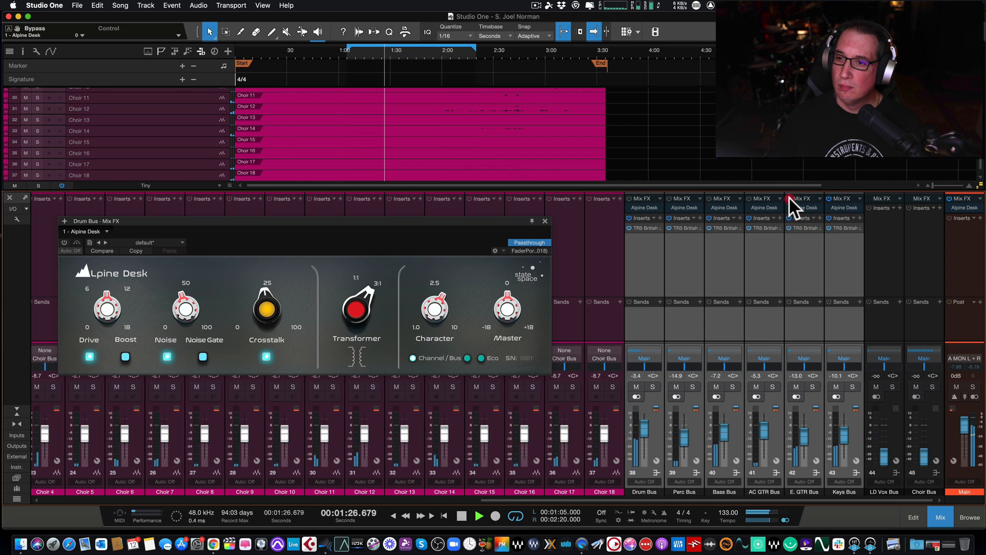
left_click(828, 197)
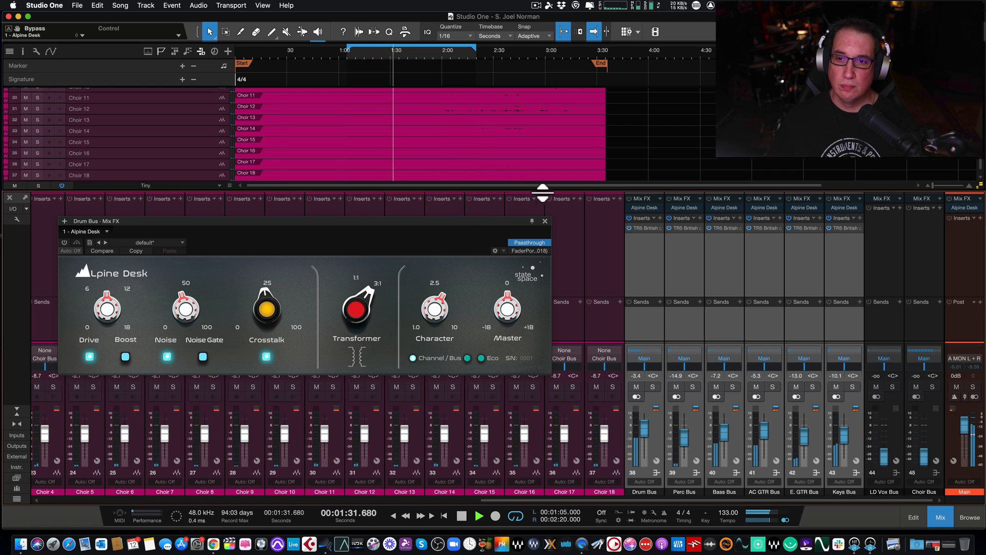
- Switch Mix FX back on from Drum Bus through Keys Bus while the song keeps playing
left_click(628, 197)
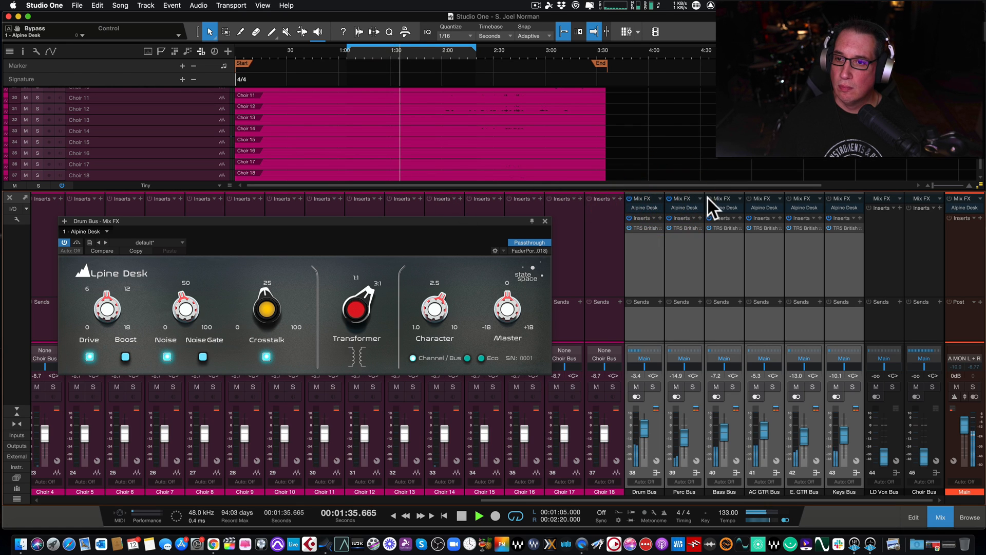
left_click(748, 197)
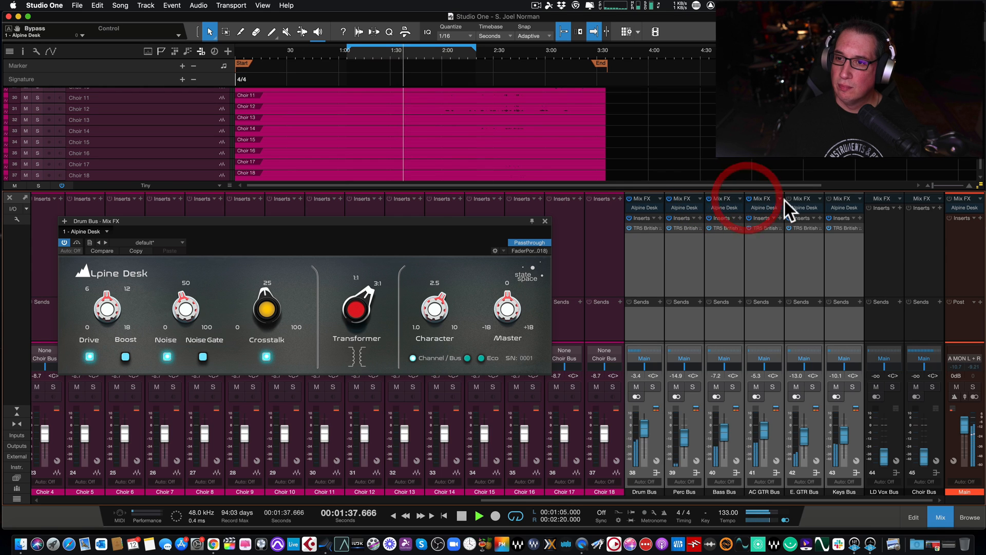
left_click(789, 198)
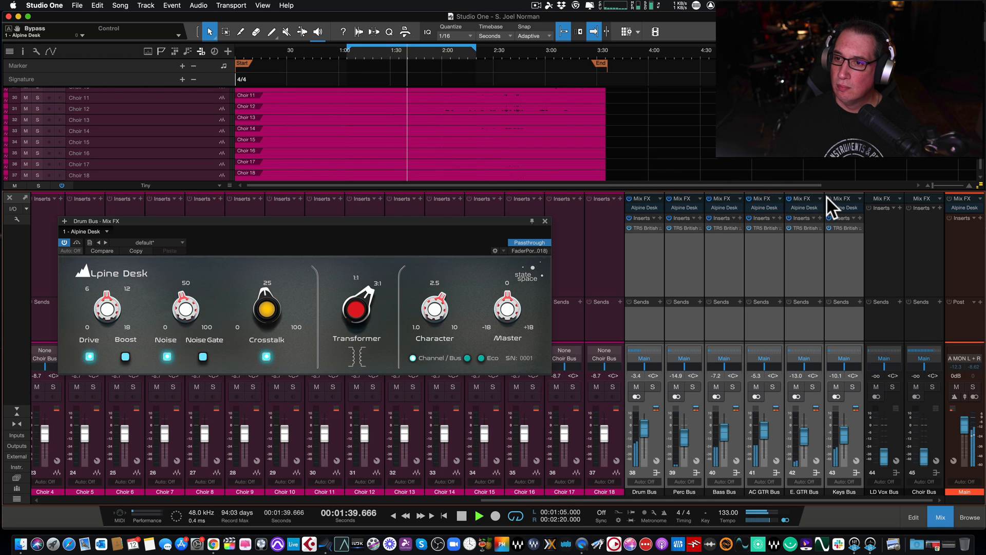
left_click(827, 198)
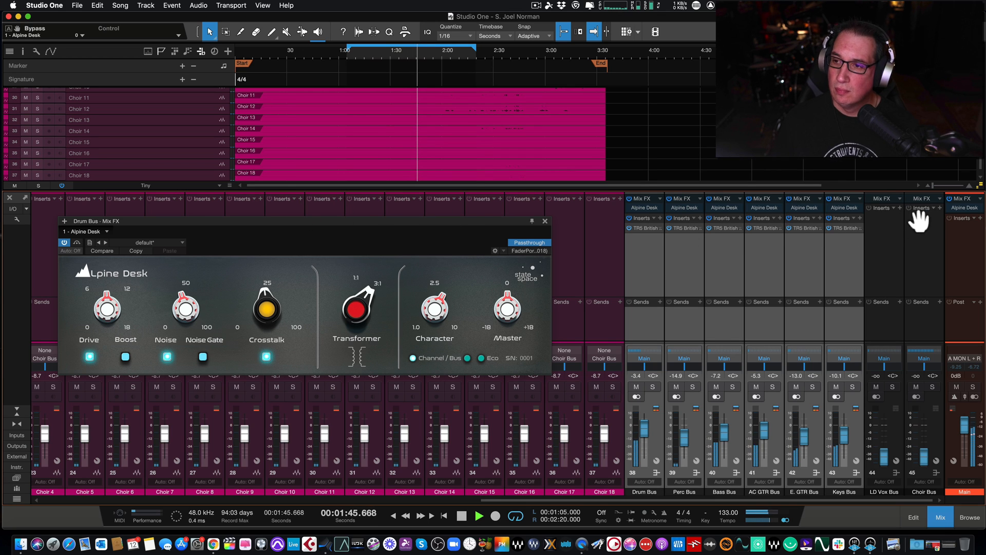
- Bypass Mix FX on the Main output and the buses back to Drum Bus during playback, leaving the Alpine Desk window open
left_click(949, 198)
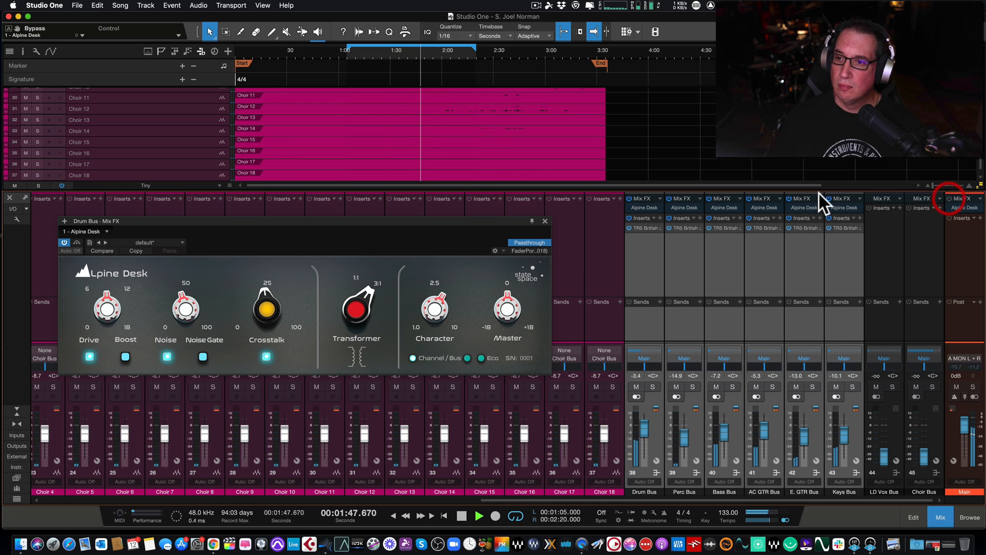
left_click(789, 198)
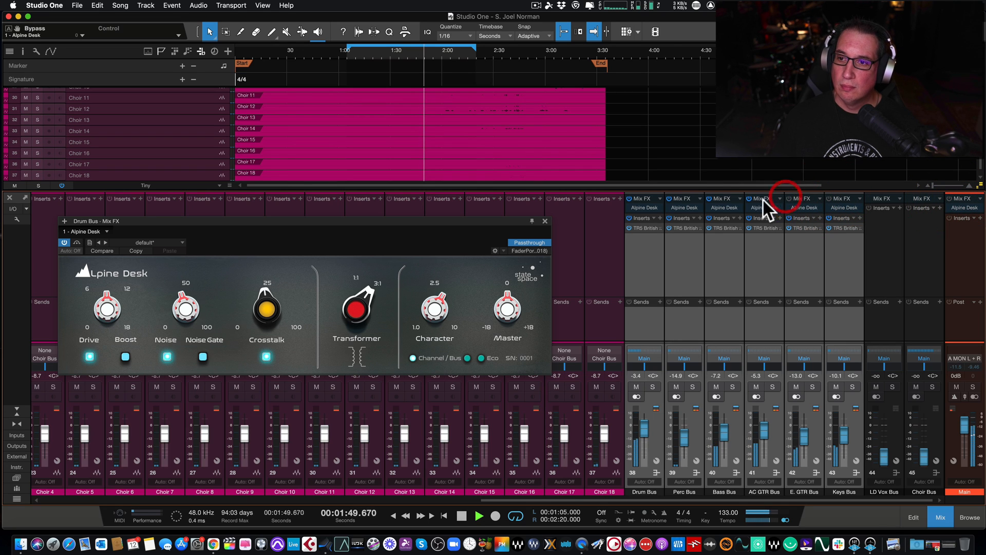
left_click(748, 198)
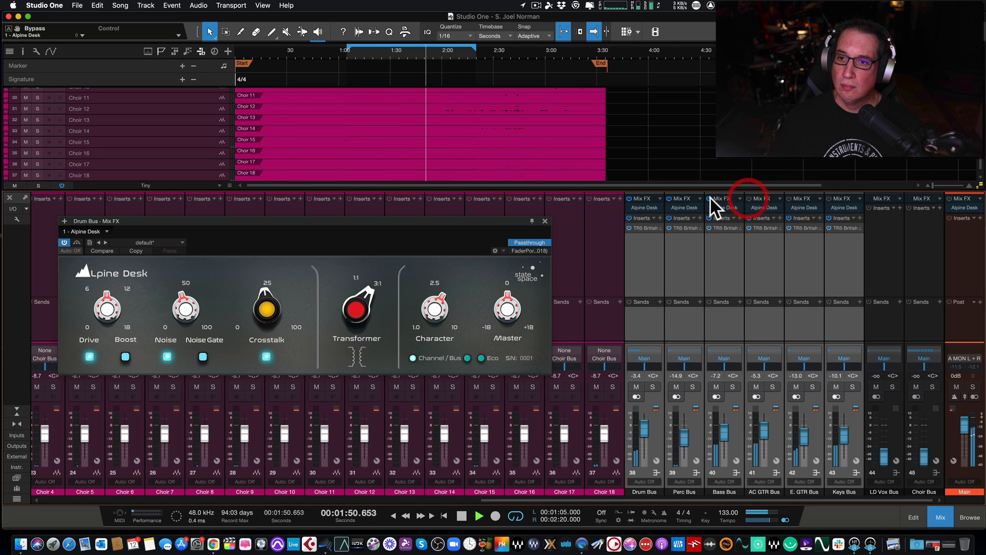
left_click(667, 198)
left_click(627, 197)
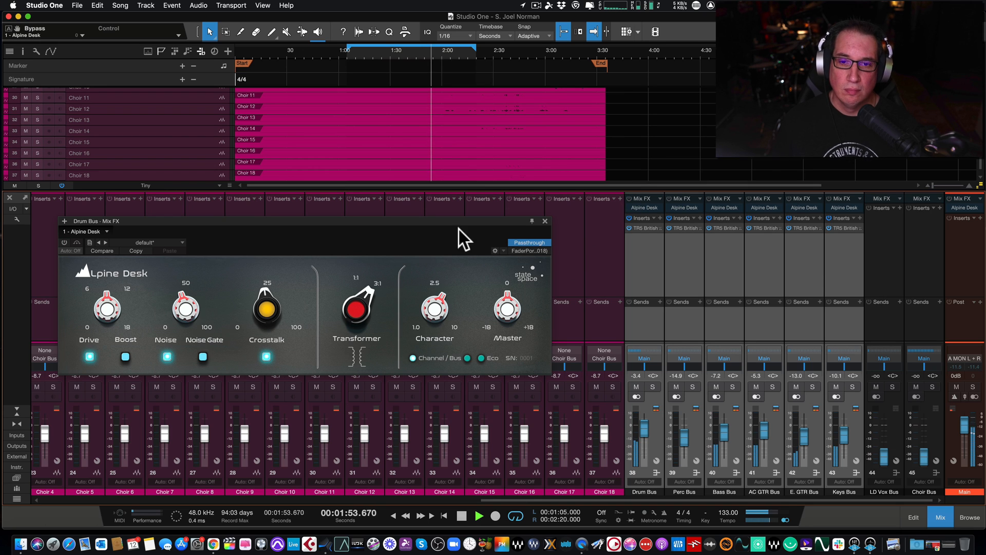
left_click_drag(443, 223, 452, 221)
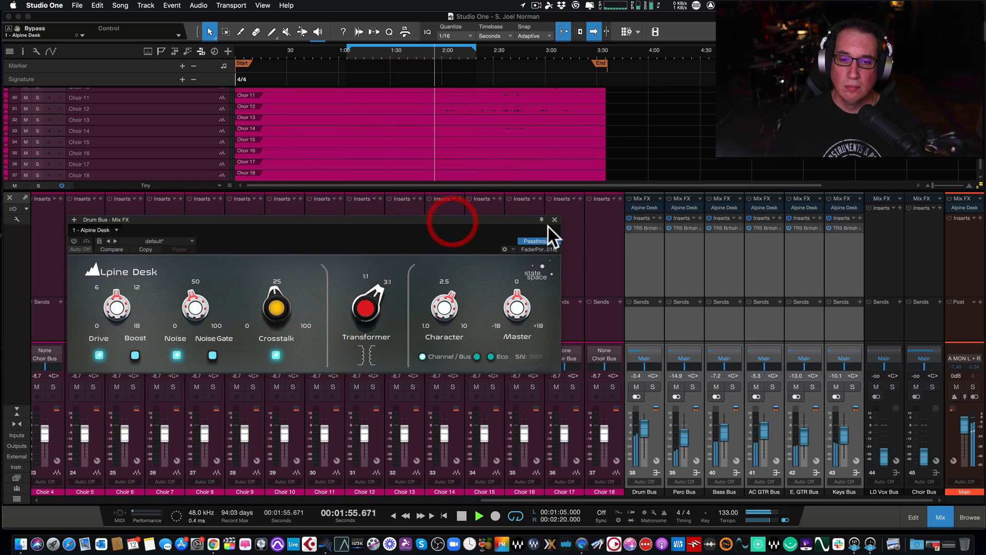
- Re-enable the Alpine Desk Mix FX from Drum Bus through Keys Bus and on the Main output during playback
left_click(628, 198)
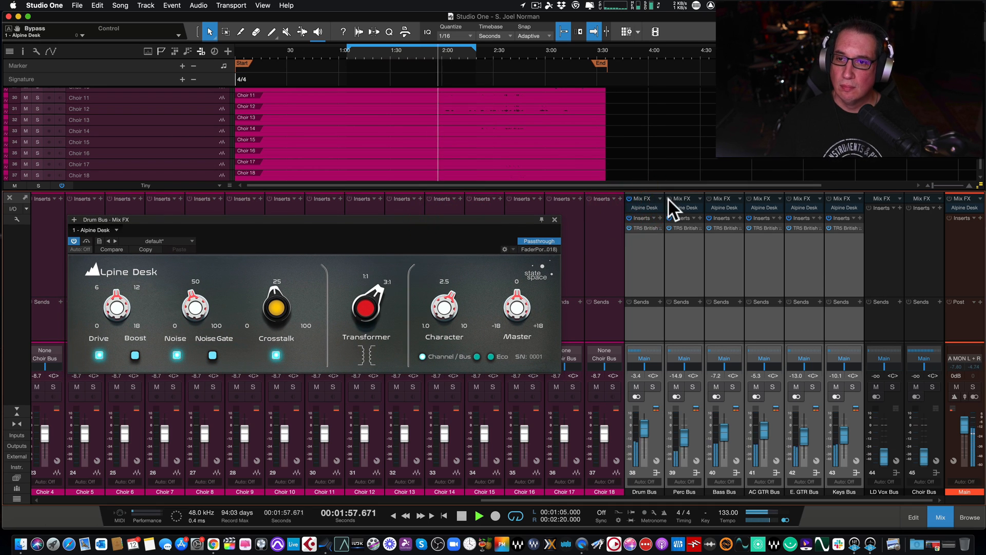
left_click(708, 198)
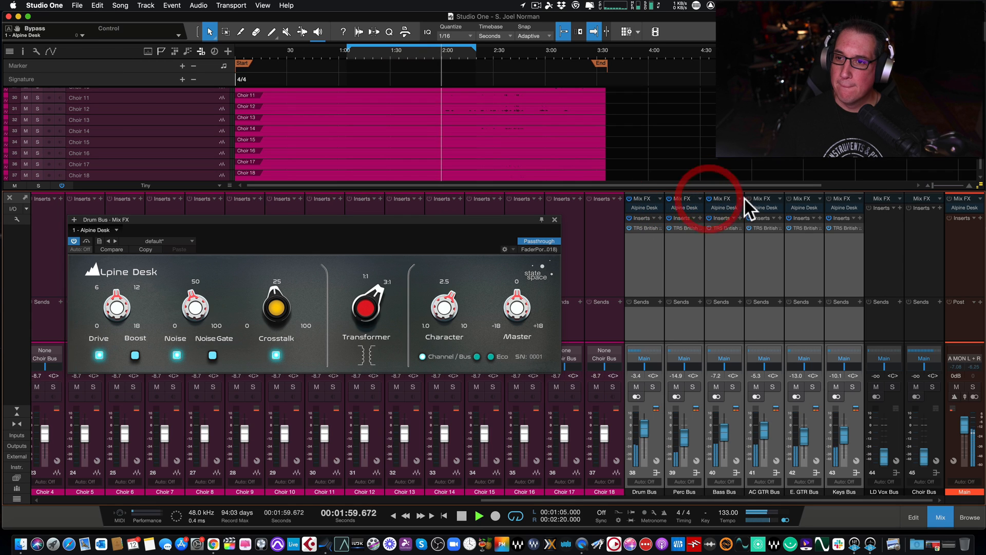
left_click(749, 198)
left_click(789, 198)
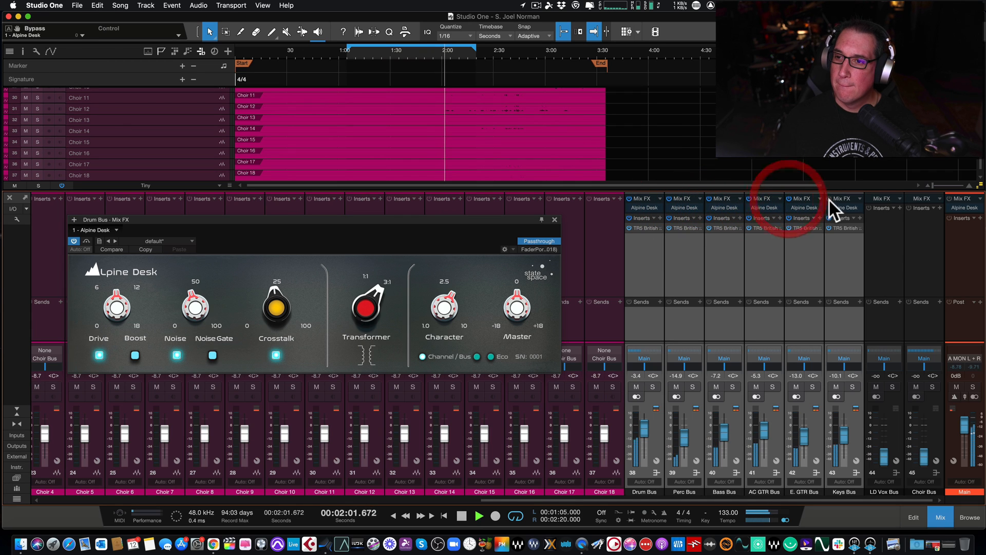
left_click(828, 198)
left_click(948, 198)
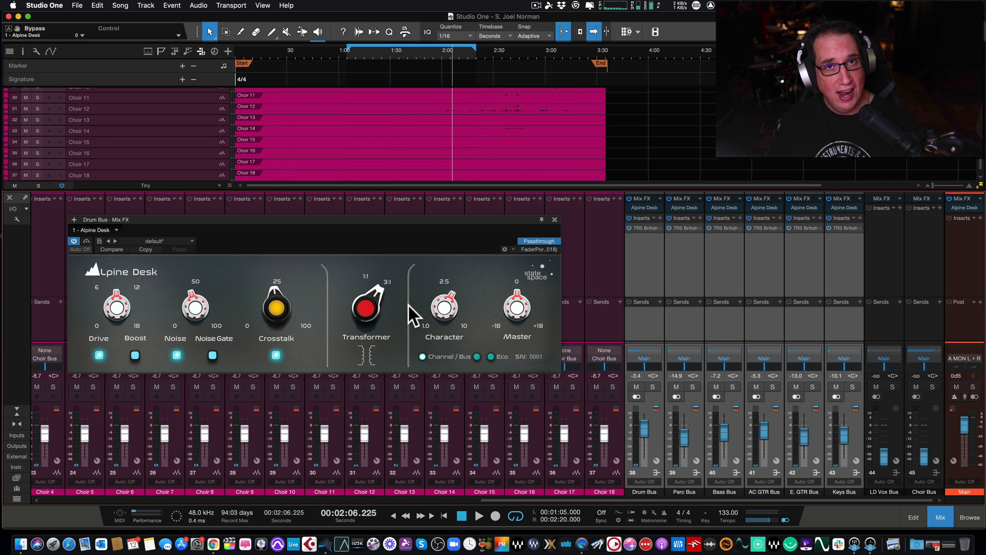
left_click_drag(380, 220, 372, 186)
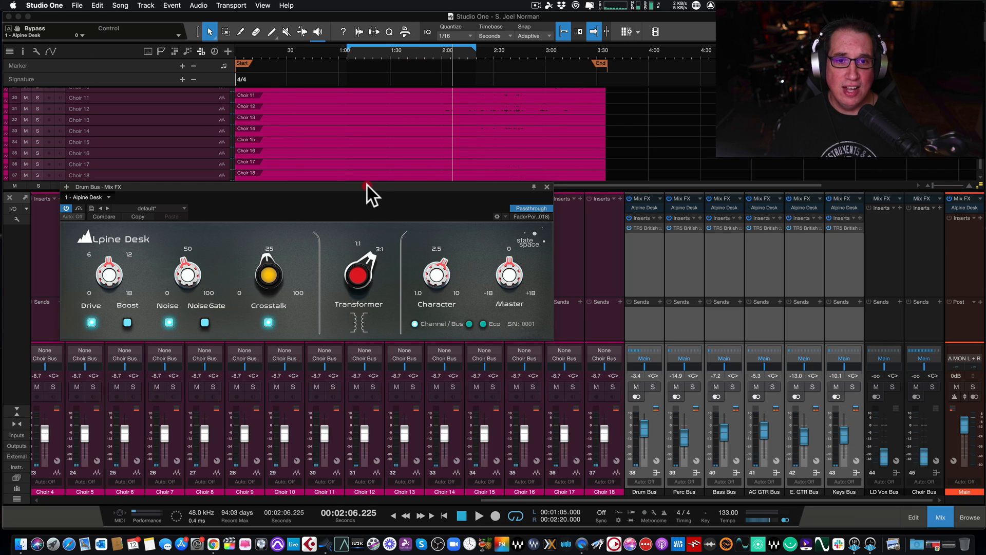
left_click_drag(367, 184, 369, 214)
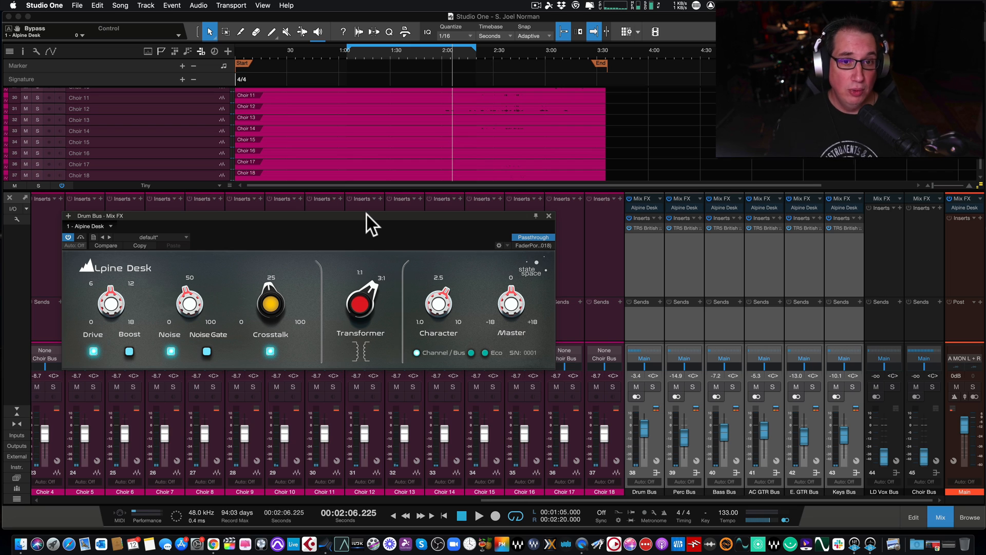
left_click_drag(367, 215, 371, 211)
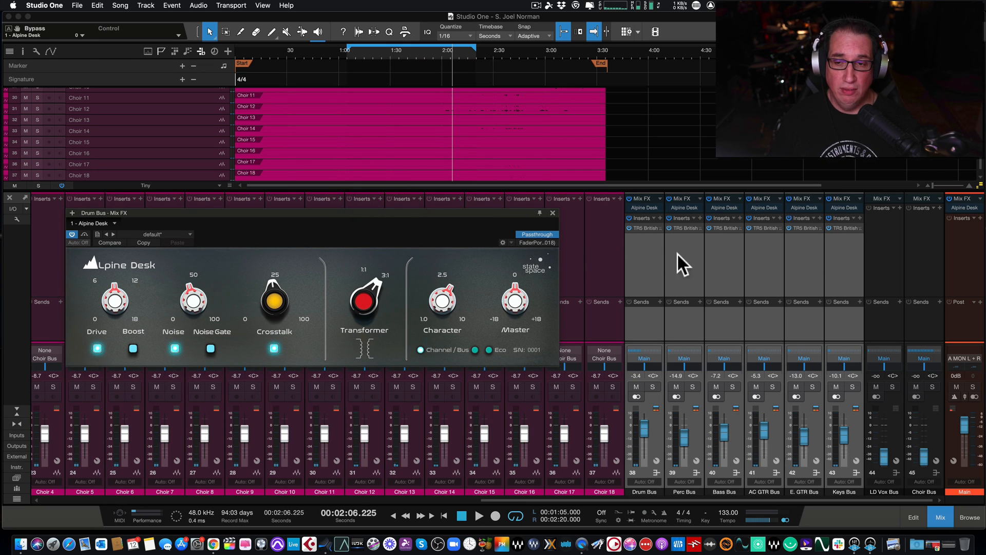
left_click_drag(441, 211, 447, 211)
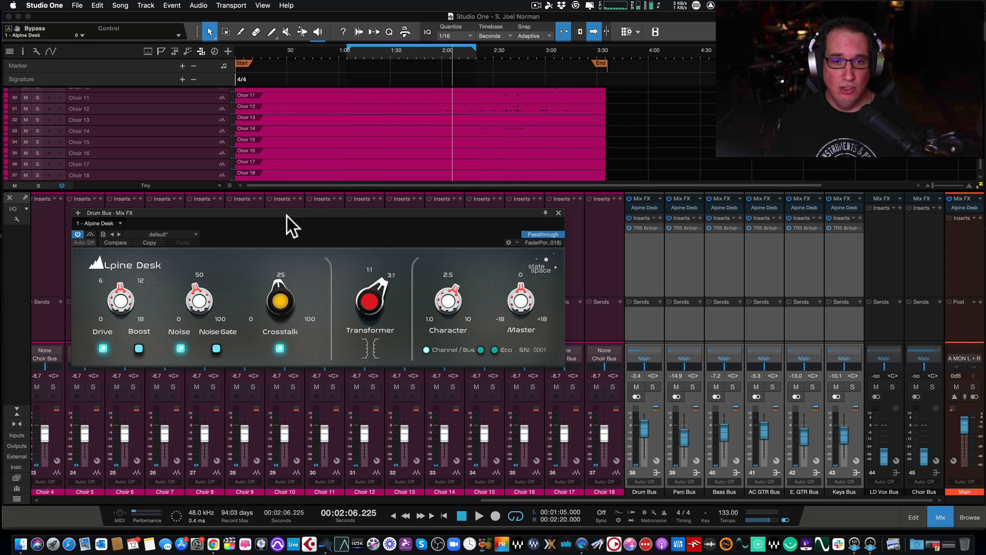
left_click_drag(289, 213, 290, 211)
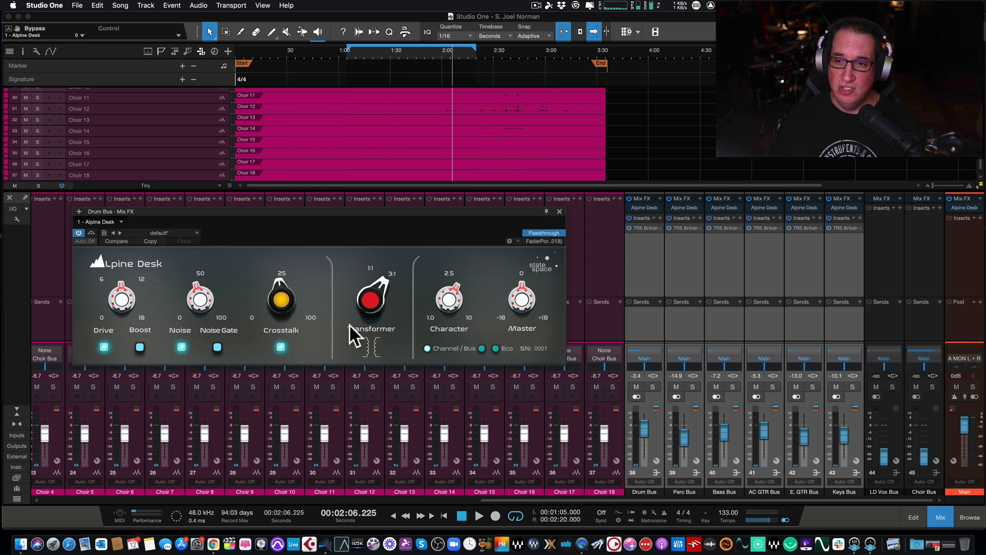
left_click_drag(306, 210, 291, 183)
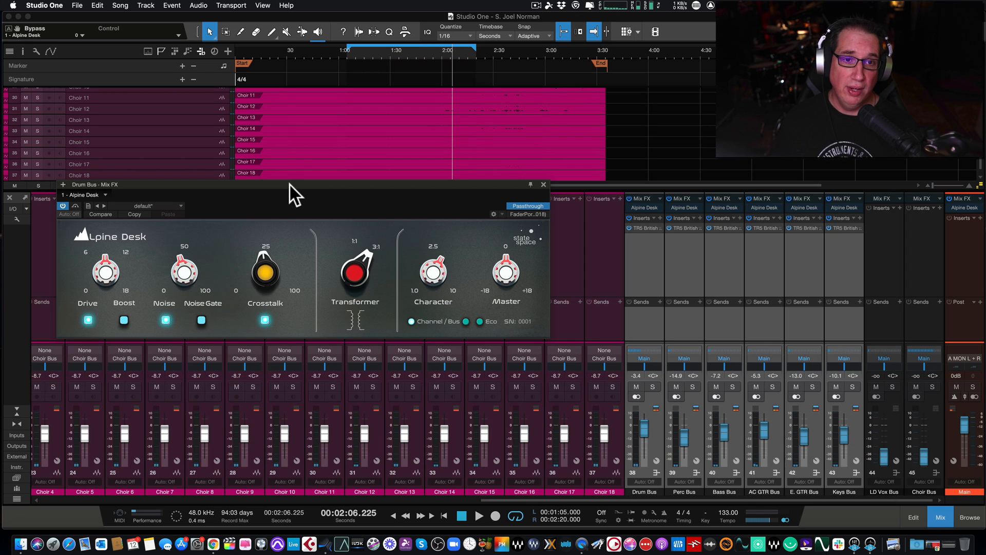
left_click_drag(290, 185, 293, 194)
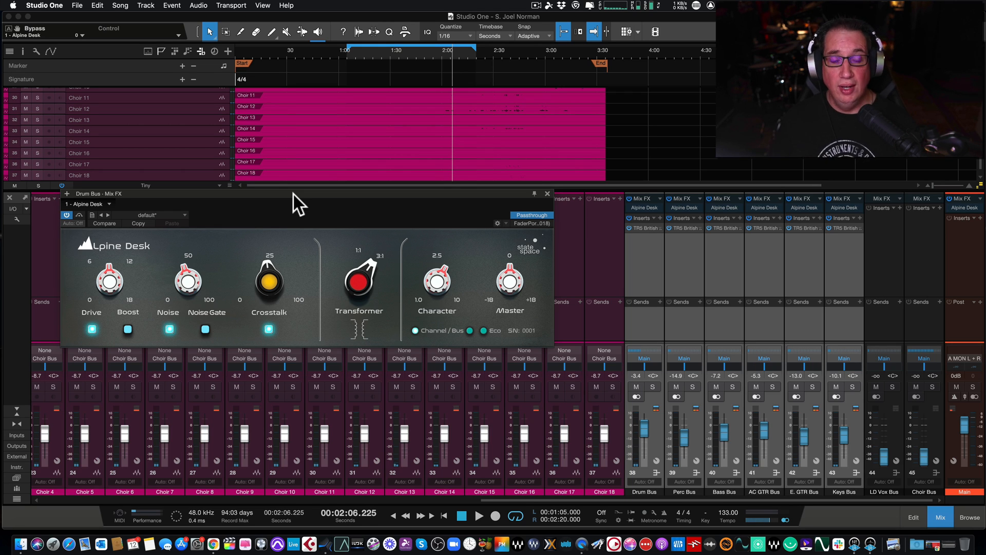
left_click_drag(294, 193, 294, 189)
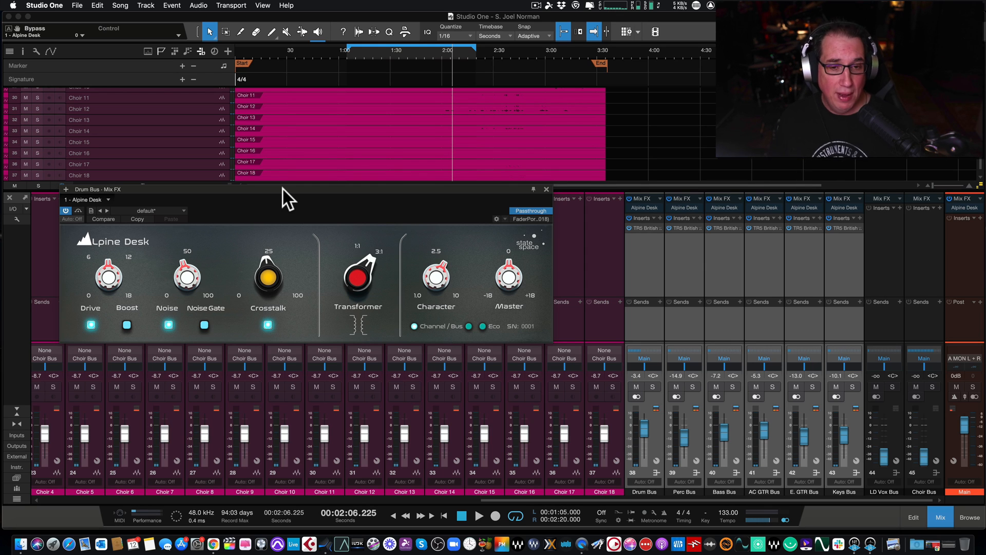
mouse_move(281, 188)
left_mouse_down()
mouse_move(282, 200)
mouse_move(297, 199)
left_mouse_up()
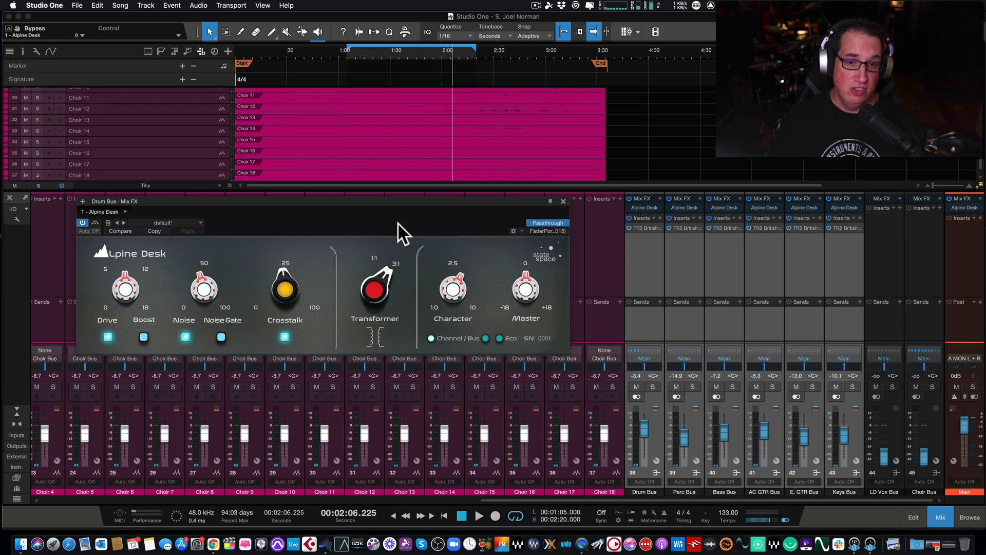
left_click_drag(355, 198, 353, 197)
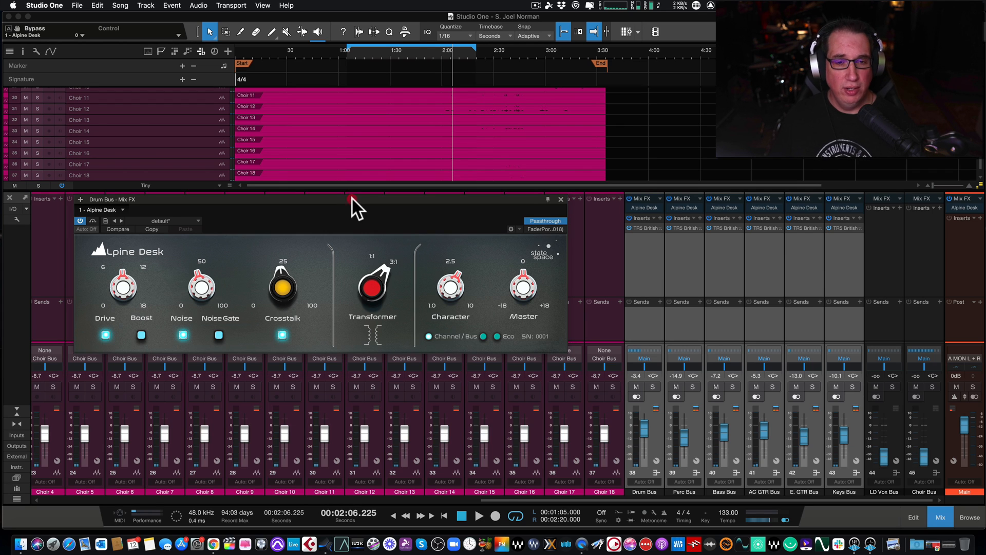
left_click_drag(352, 198, 366, 199)
left_click(366, 198)
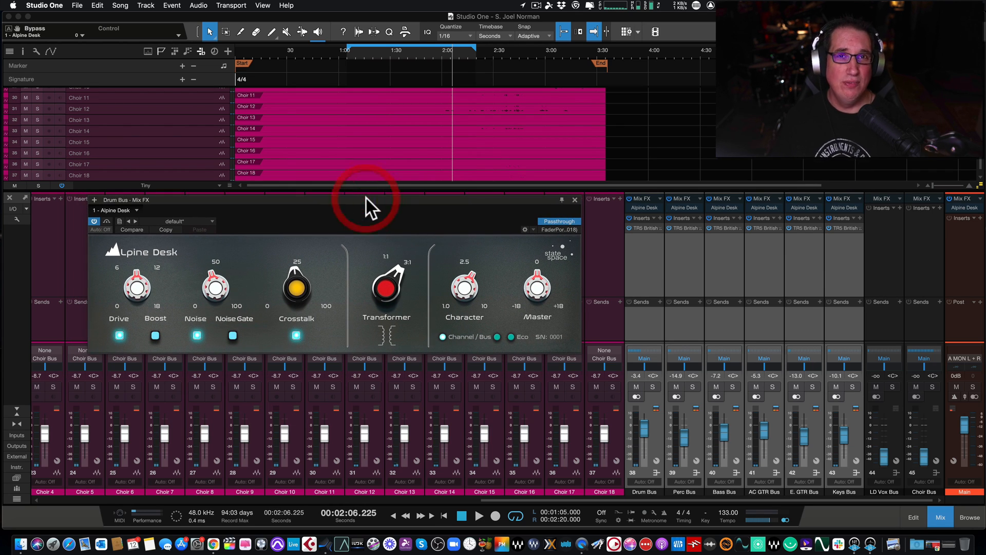